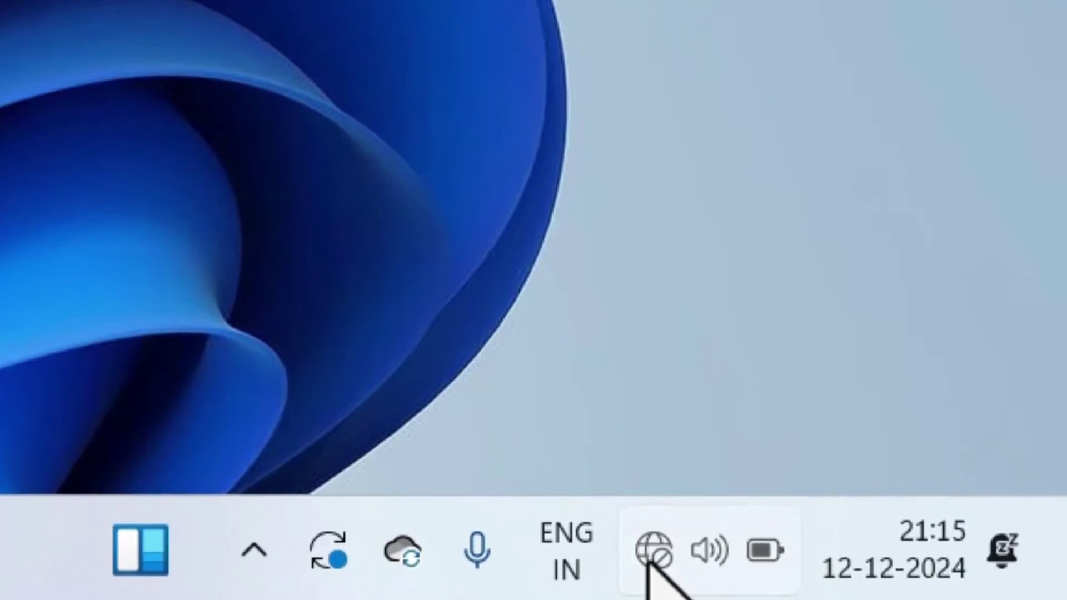
- Check Wi-Fi status in quick settings and on the Settings Network & internet page, then close Settings
click(943, 587)
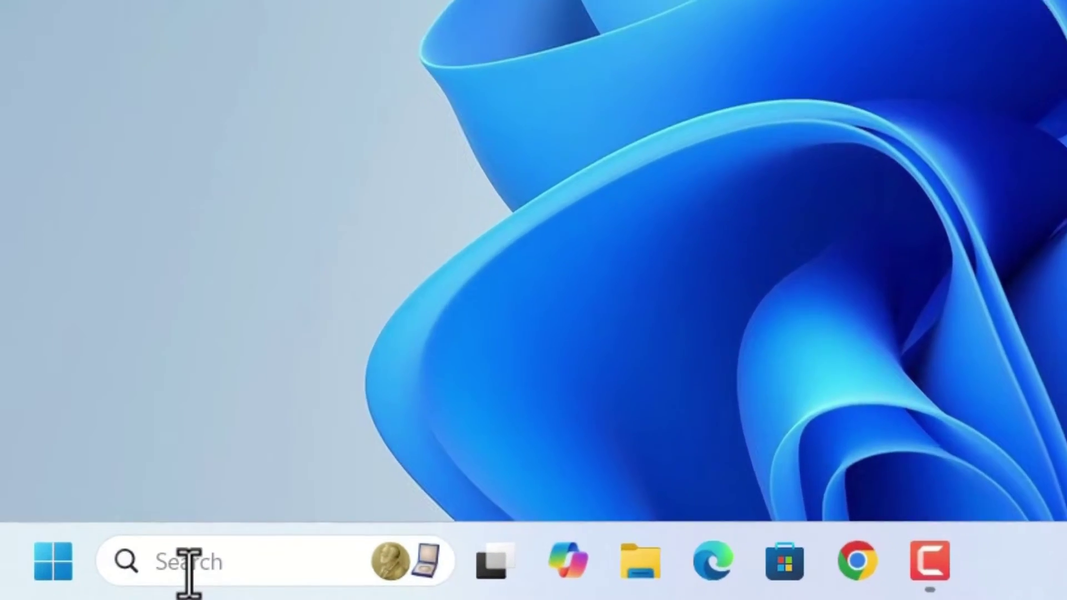
click(188, 569)
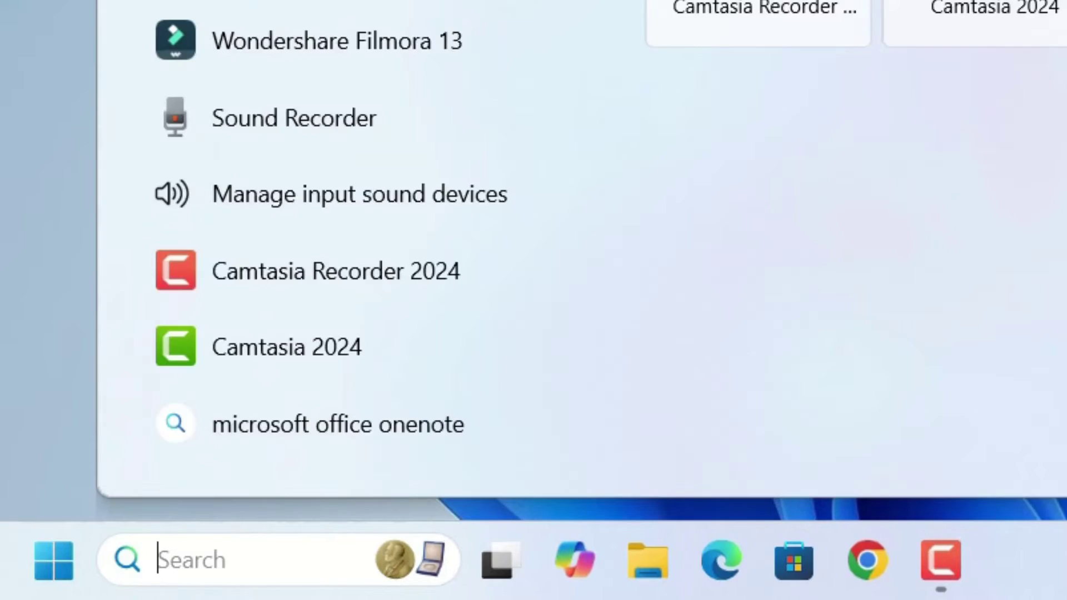
click(238, 139)
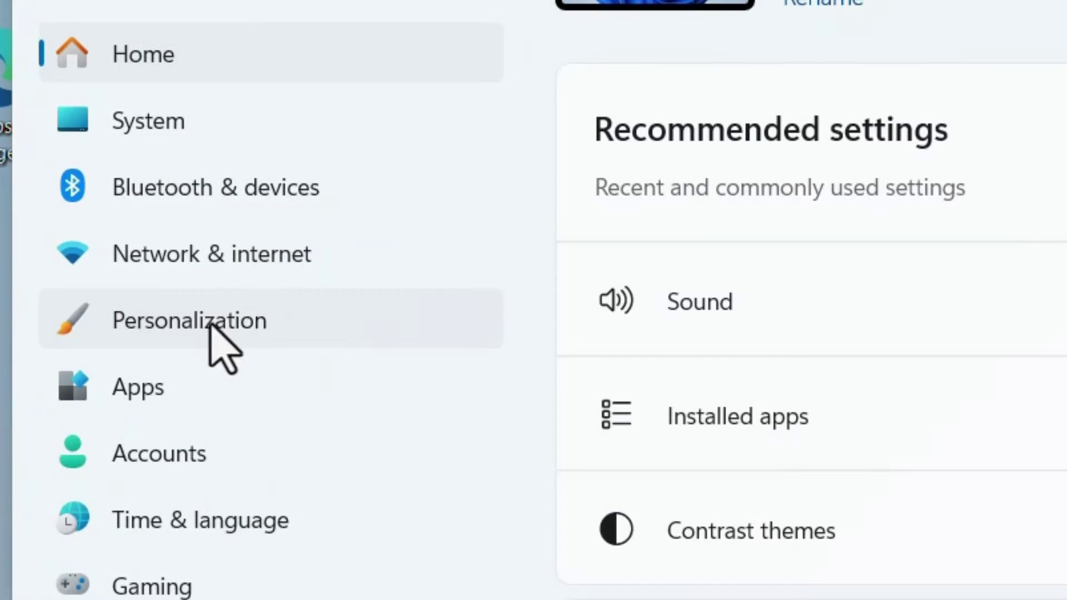
click(240, 258)
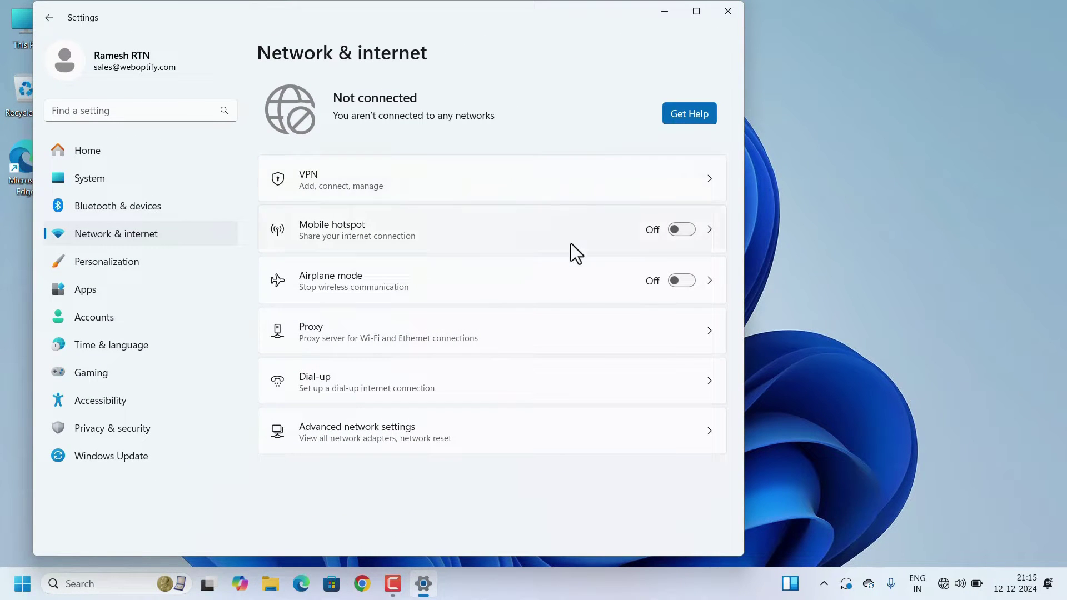
click(726, 12)
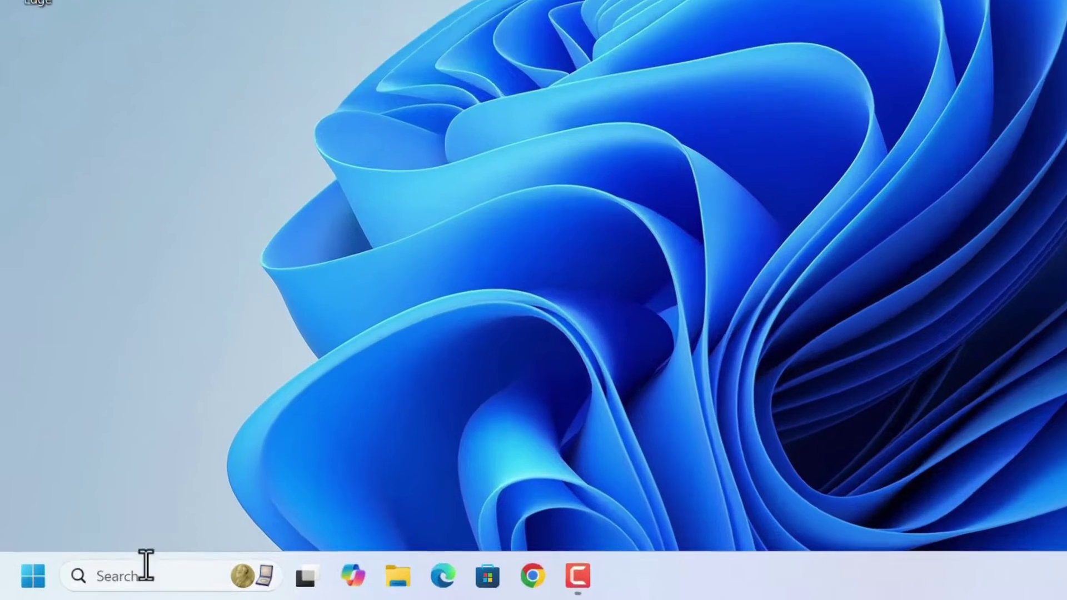
- Launch Command Prompt as administrator from search and maximize it
click(100, 583)
text(command prompt)
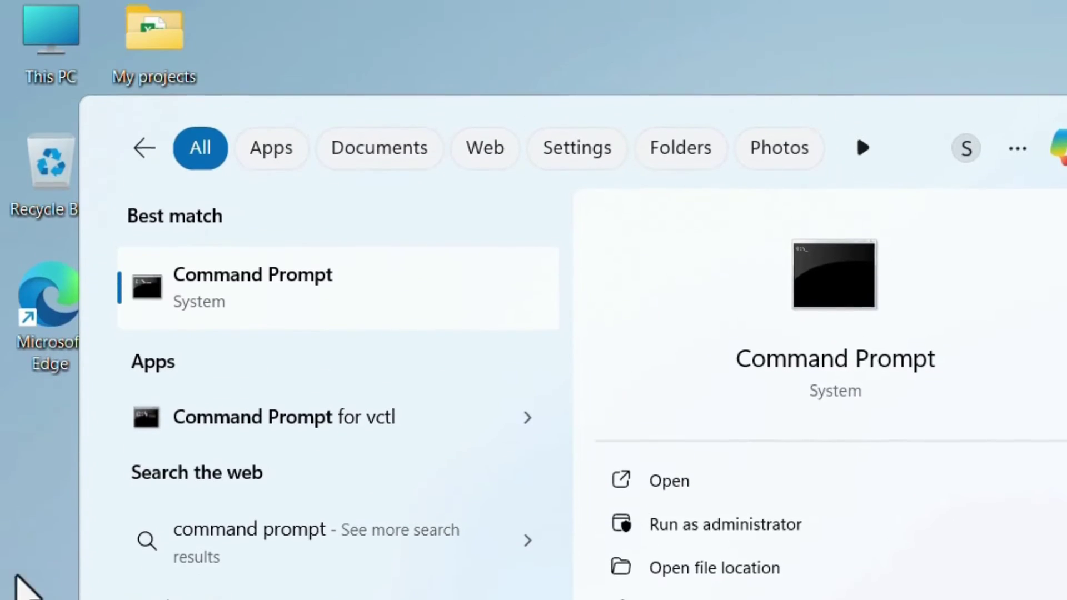
right_click(182, 323)
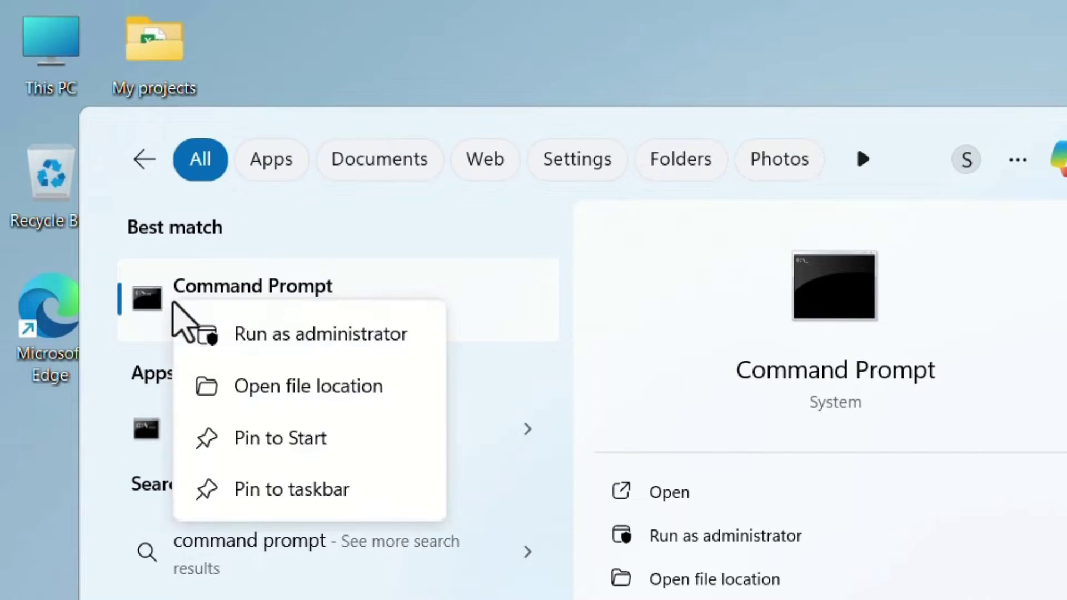
click(212, 343)
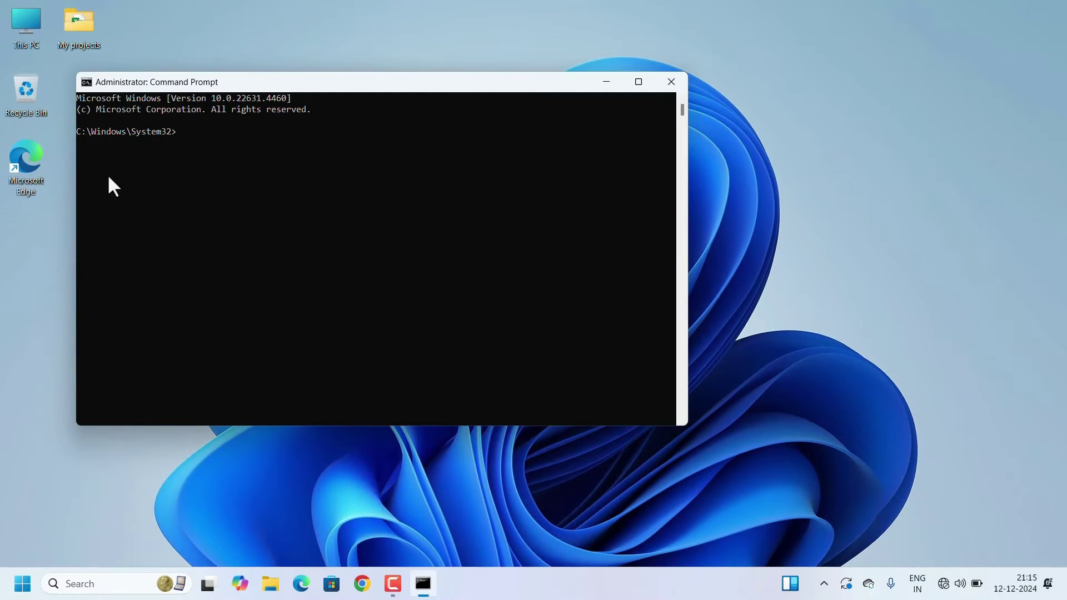
click(636, 82)
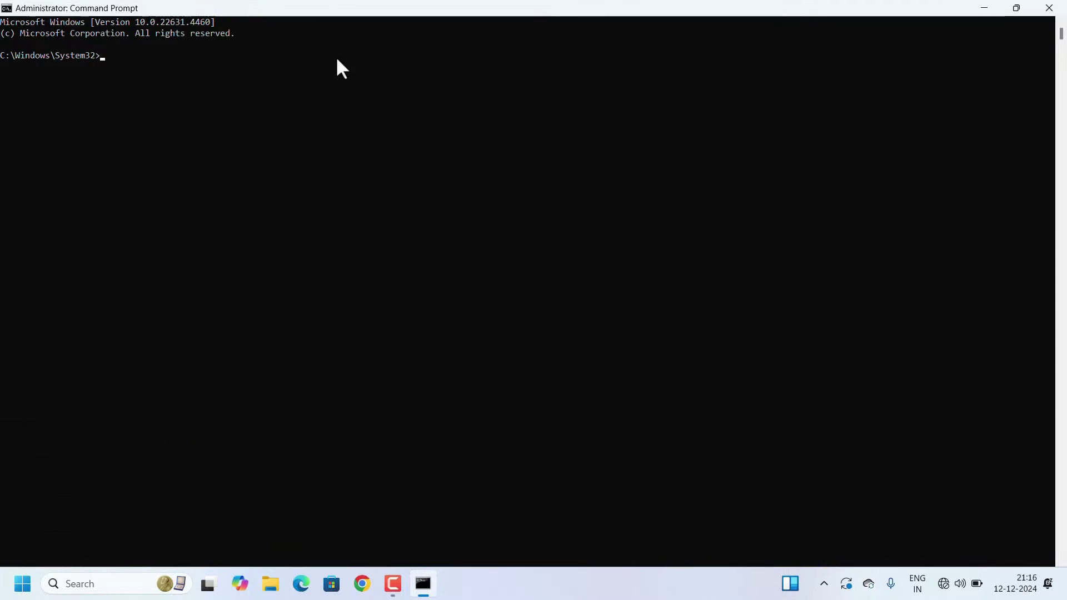
- Ping 127.0.0.1 to confirm 4 replies with 0% loss, then close Command Prompt
text(ping 12)
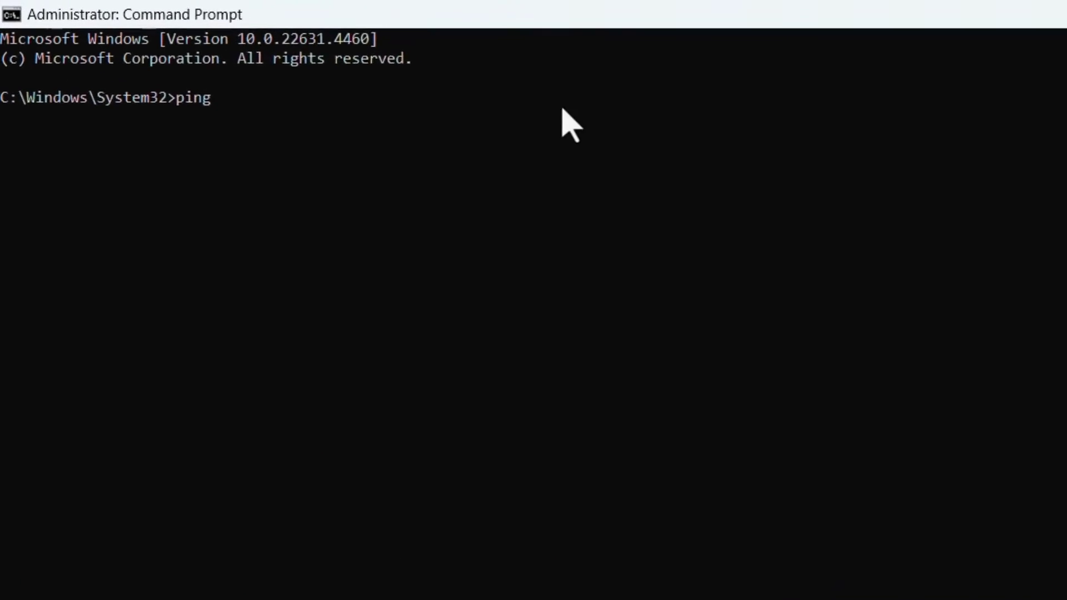
text(7.0)
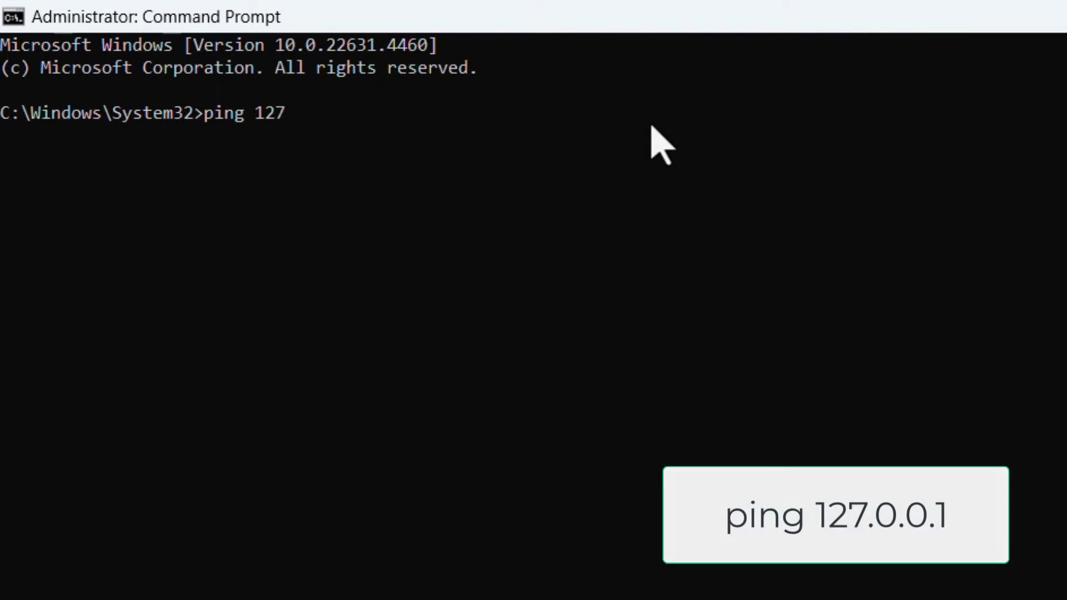
text(.0.1)
key(Return)
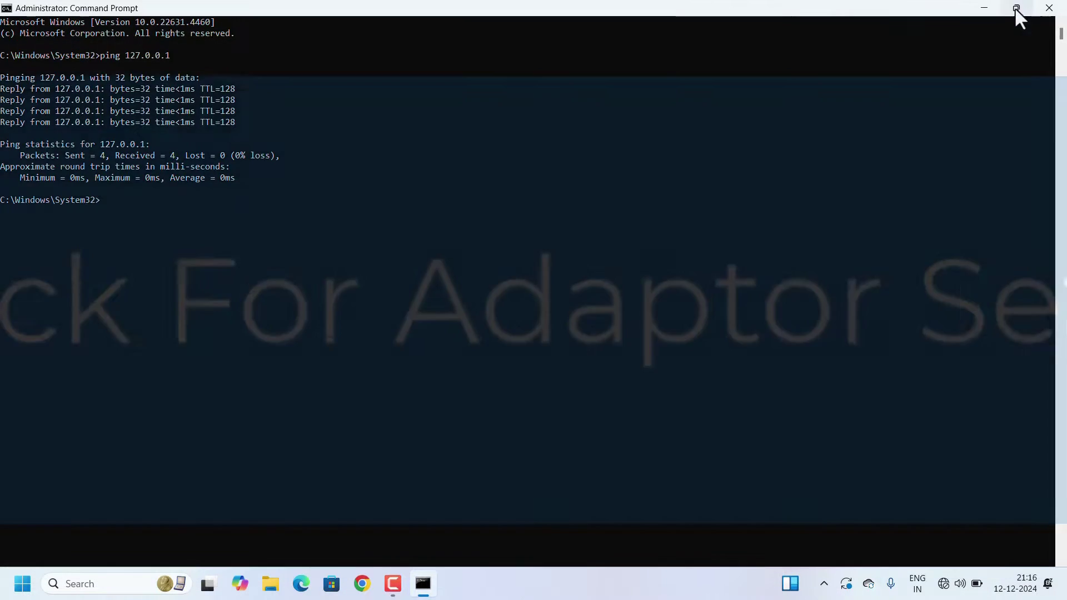
click(1048, 8)
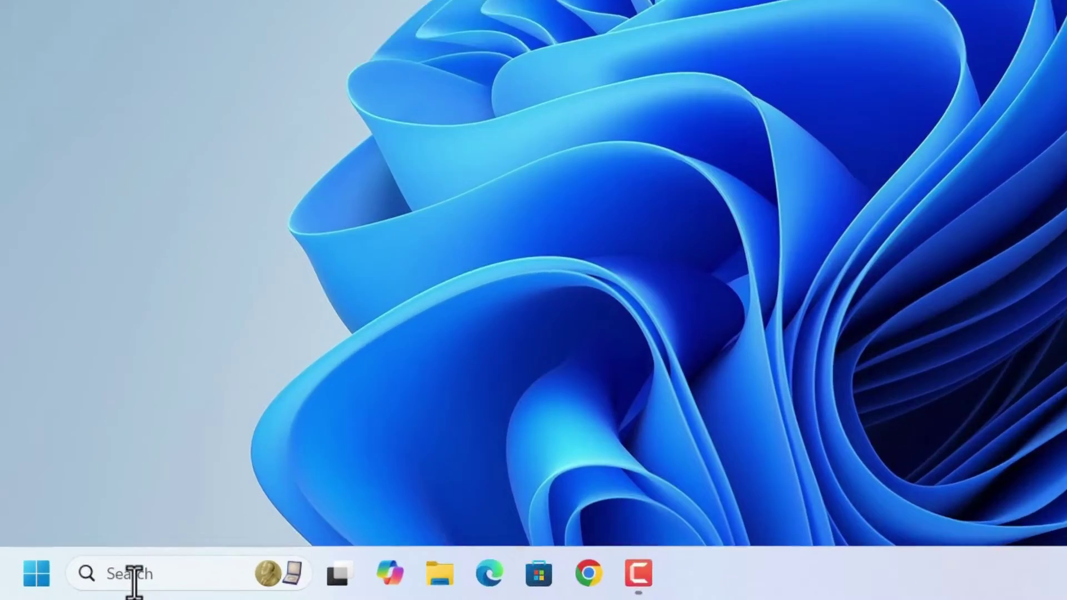
- Open Control Panel, then go through Network and Sharing Center to Change adapter settings
click(88, 581)
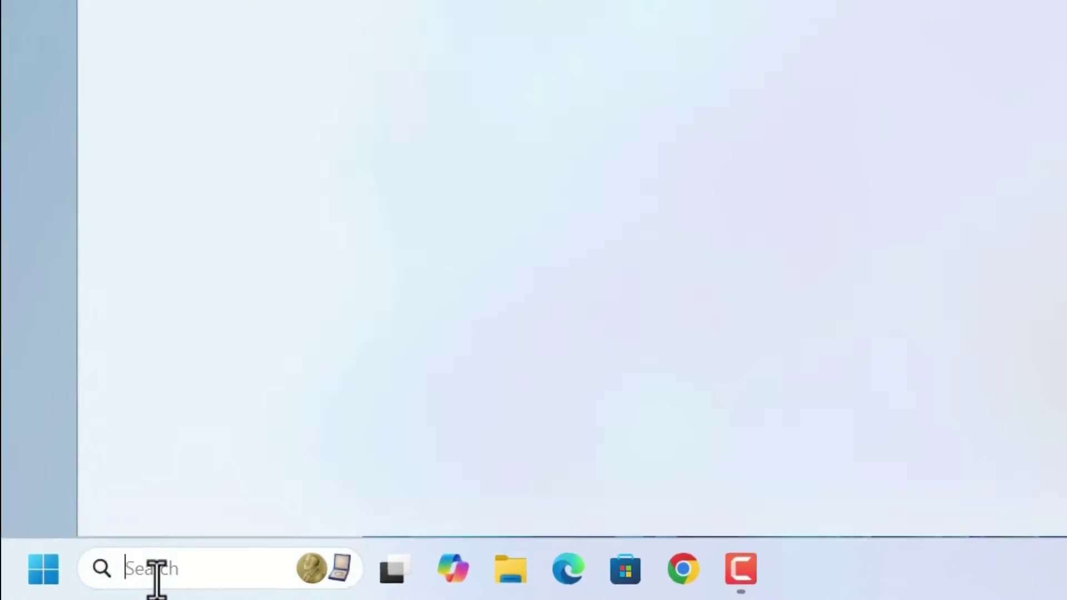
text(control)
click(121, 139)
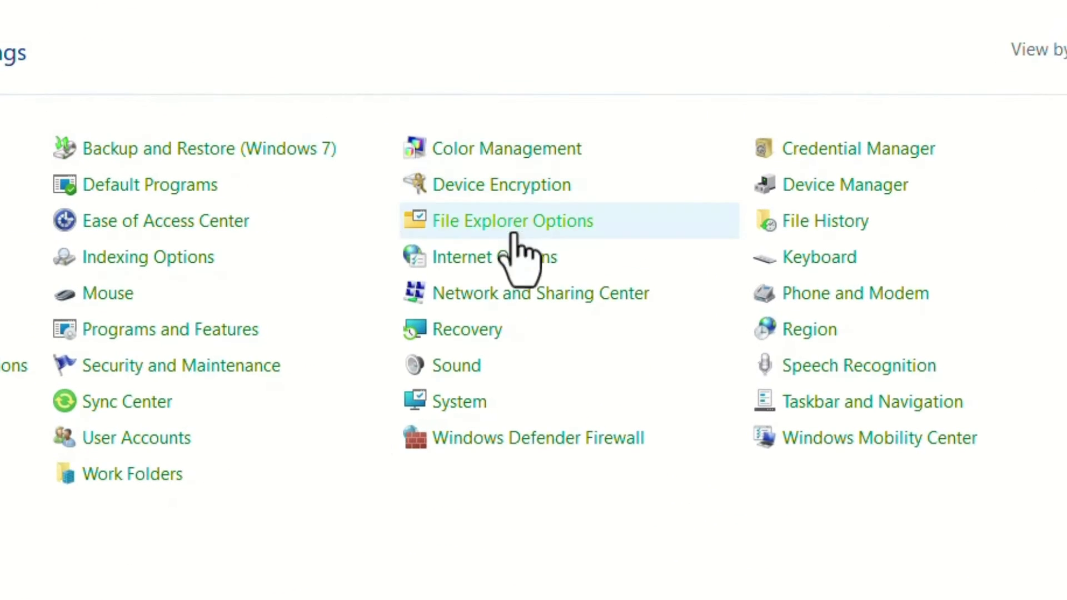
click(476, 304)
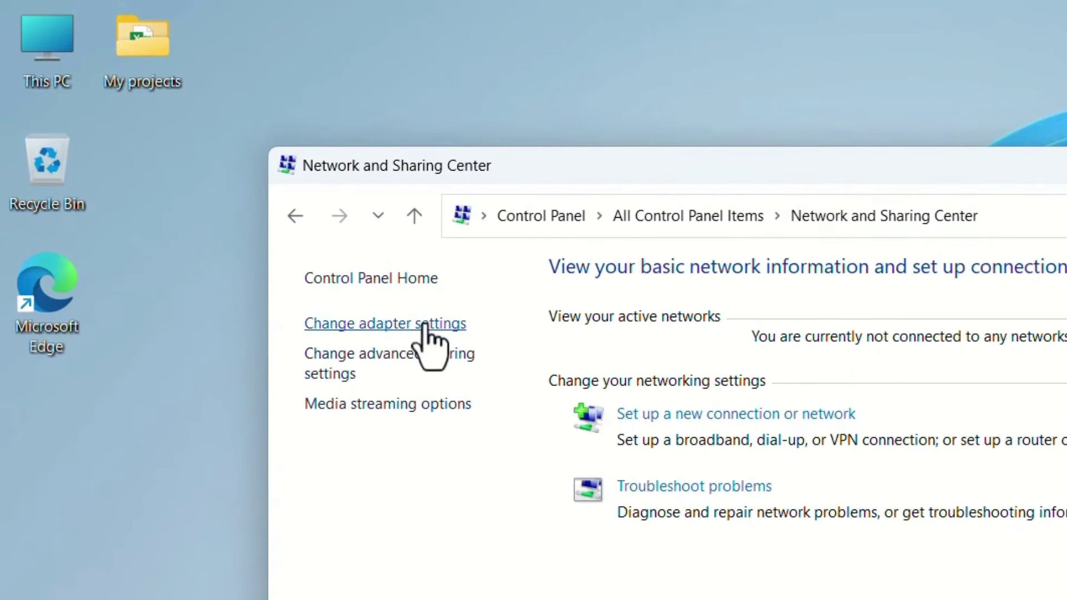
click(383, 332)
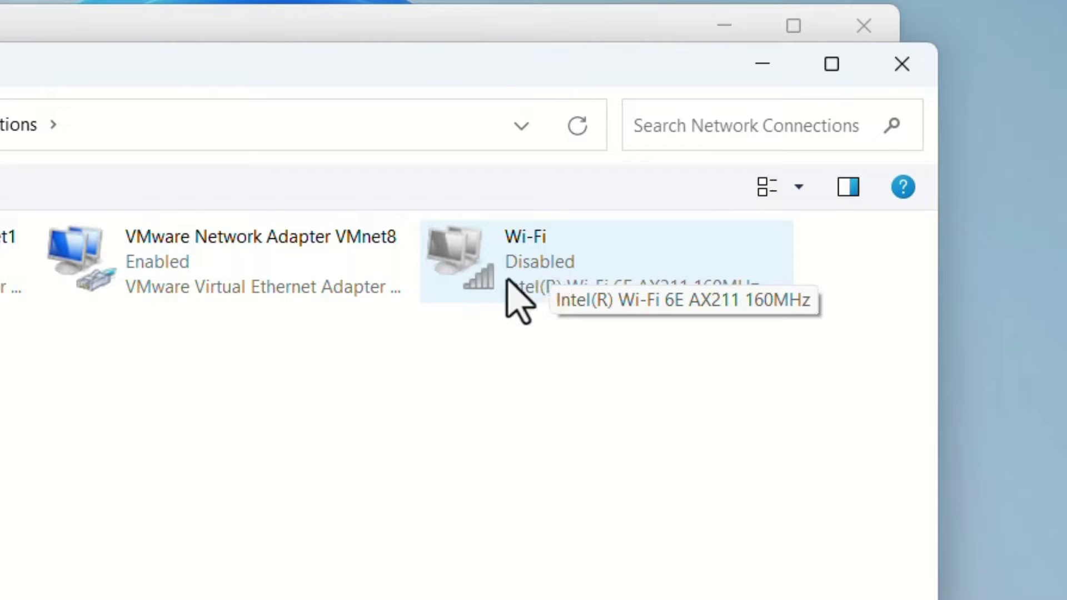
- Enable the disabled Wi-Fi adapter and check its status in quick settings
right_click(483, 266)
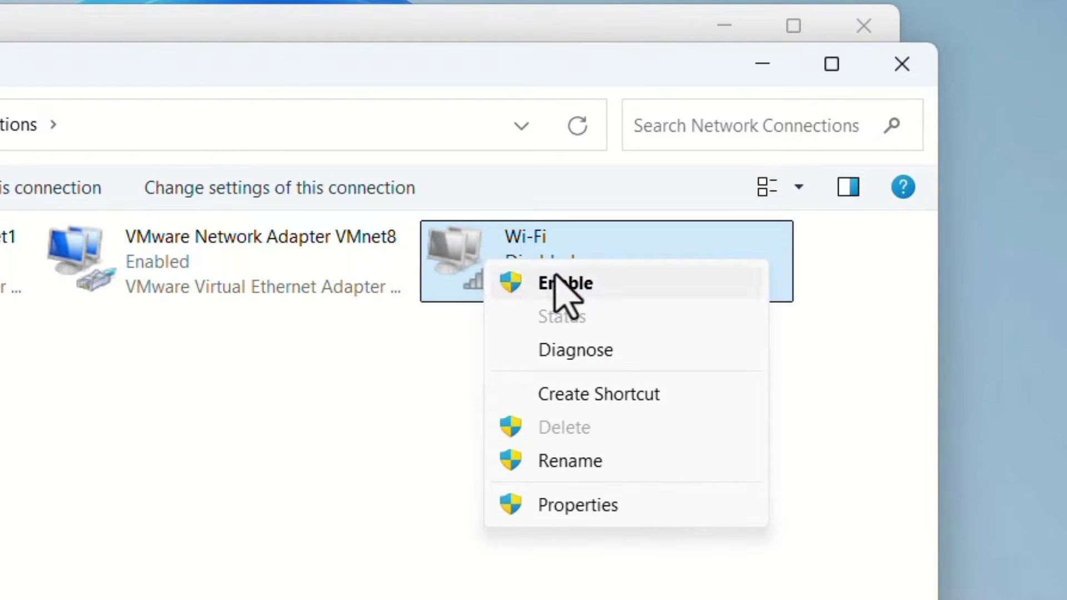
click(565, 284)
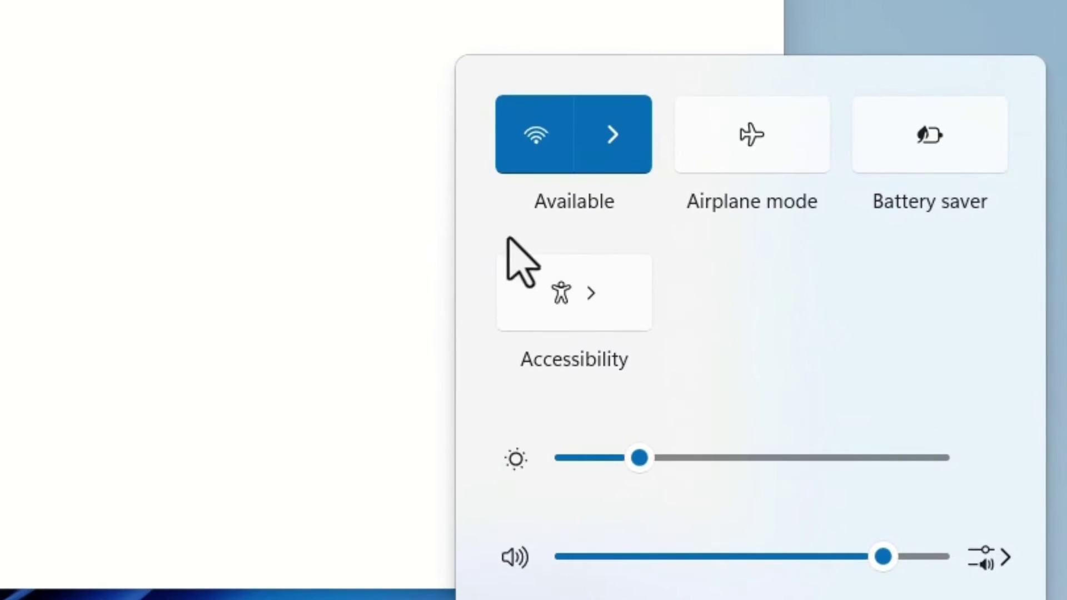
click(374, 135)
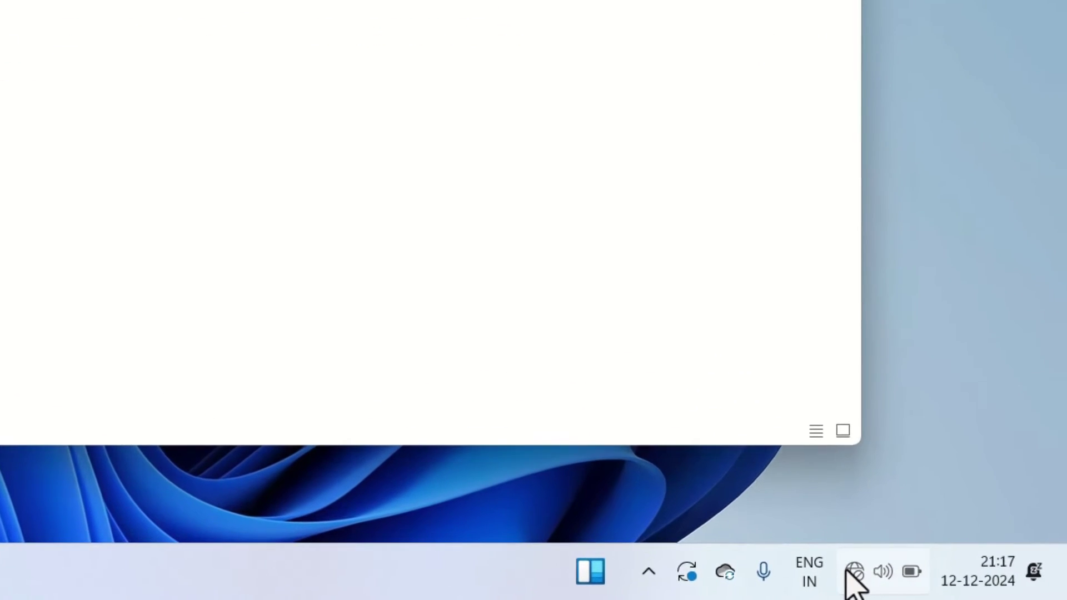
click(845, 570)
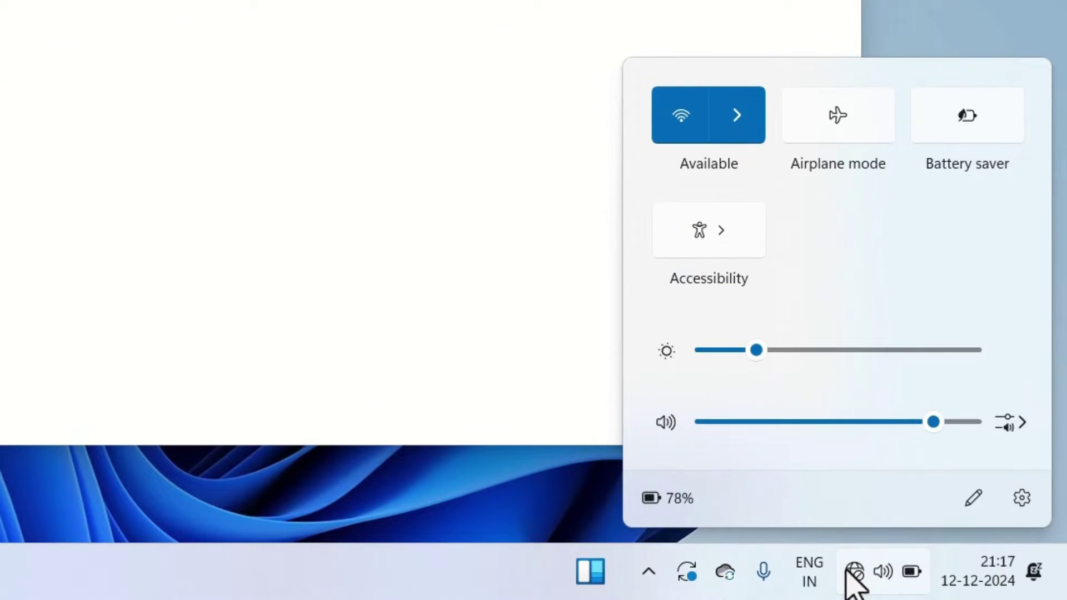
click(548, 90)
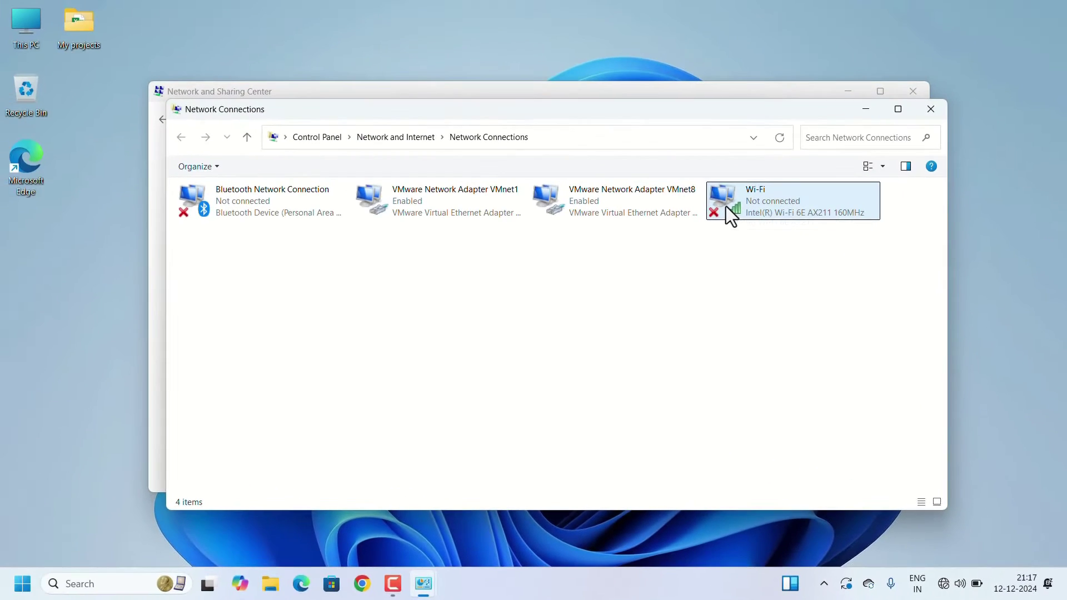
- Review the Wi-Fi adapter's actions menu and dismiss it without changing anything
click(726, 207)
right_click(562, 207)
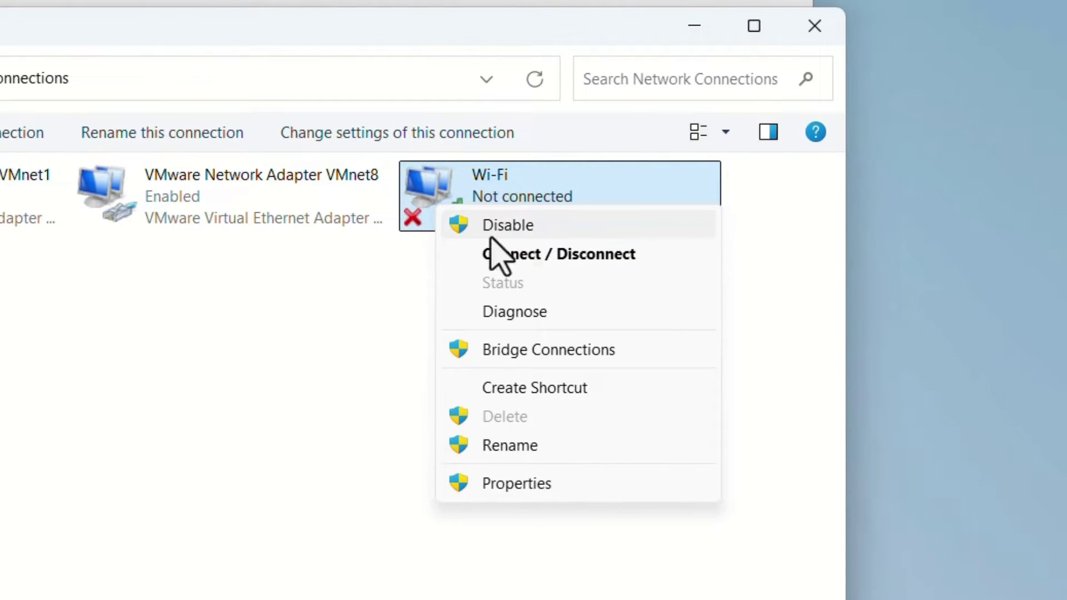
click(368, 362)
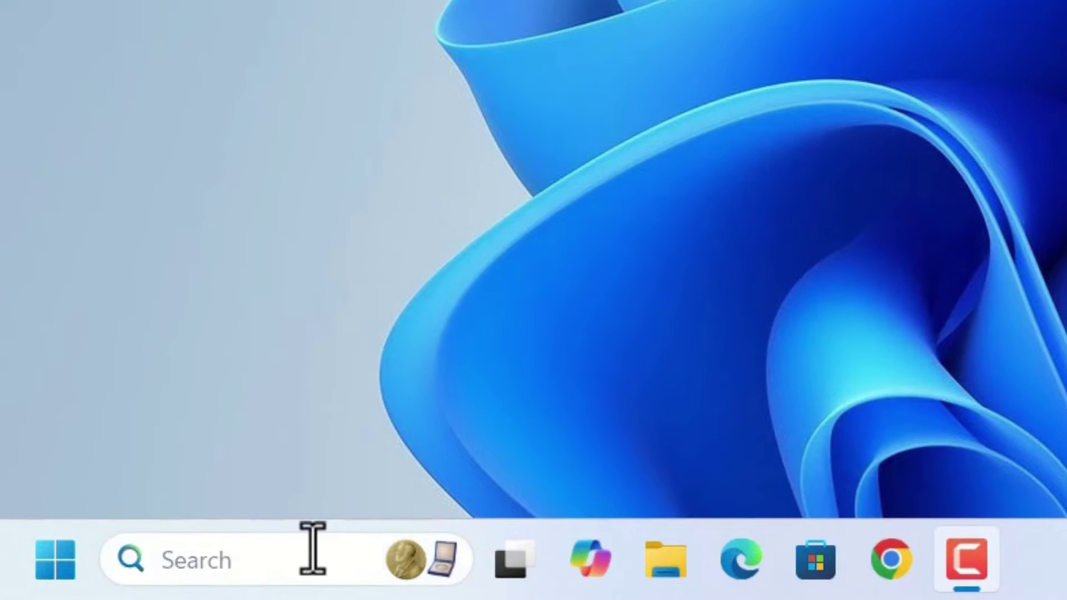
- Open Device Manager and expand the Network adapters category
click(312, 549)
text(device manager)
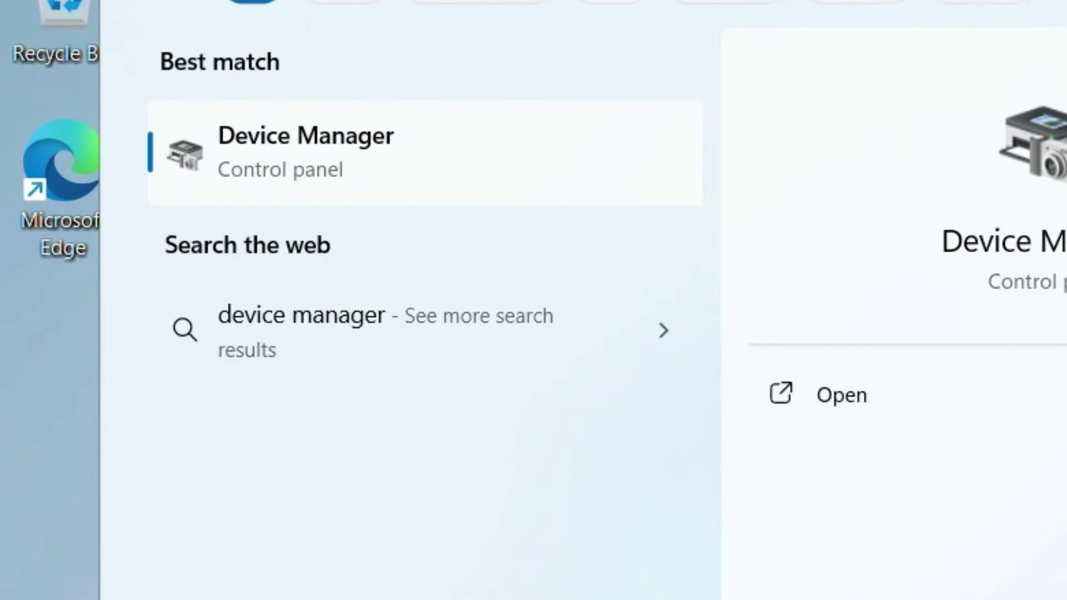
key(Return)
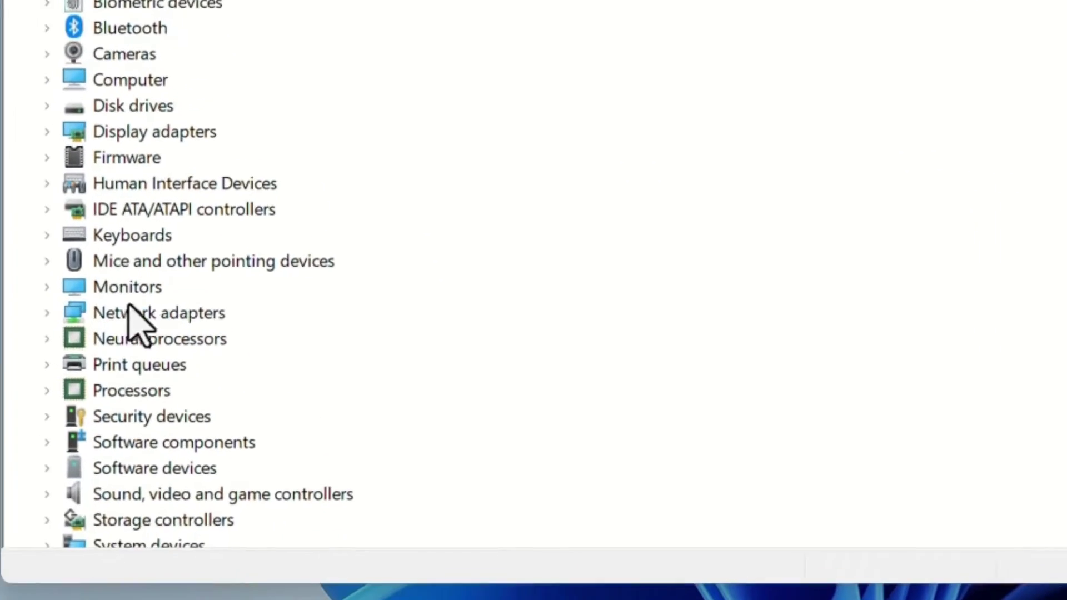
click(118, 296)
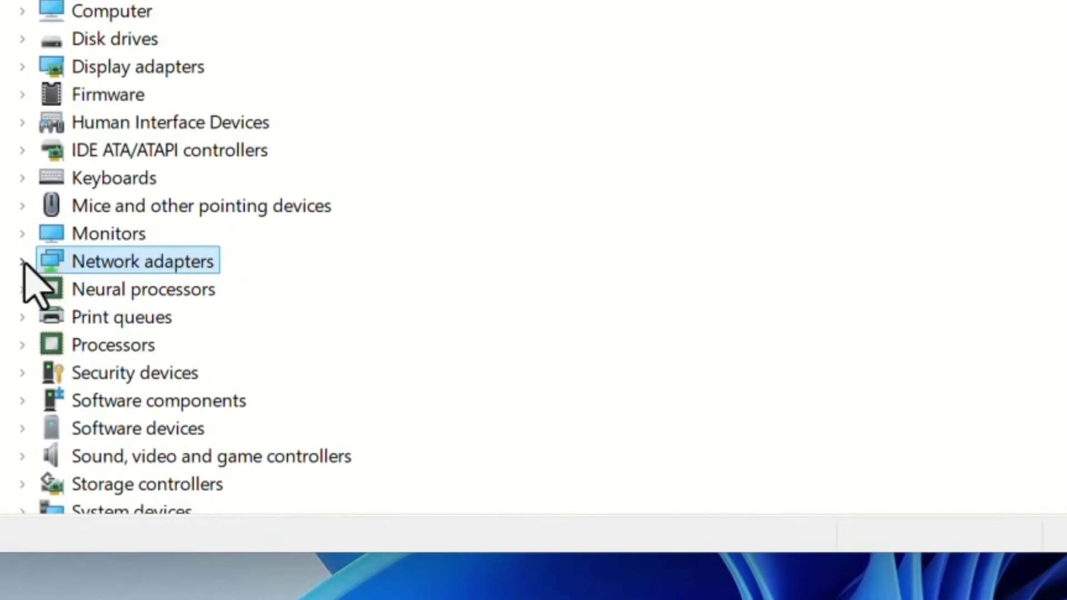
click(22, 261)
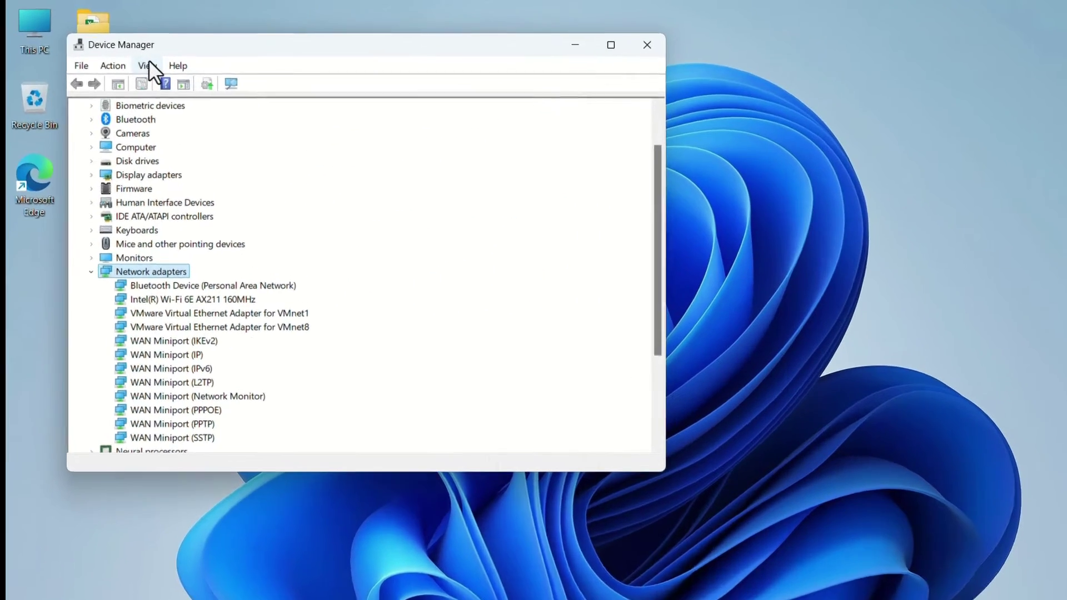
- Turn on View > Show hidden devices and select the Intel(R) Wi-Fi 6E AX211 160MHz adapter
click(148, 65)
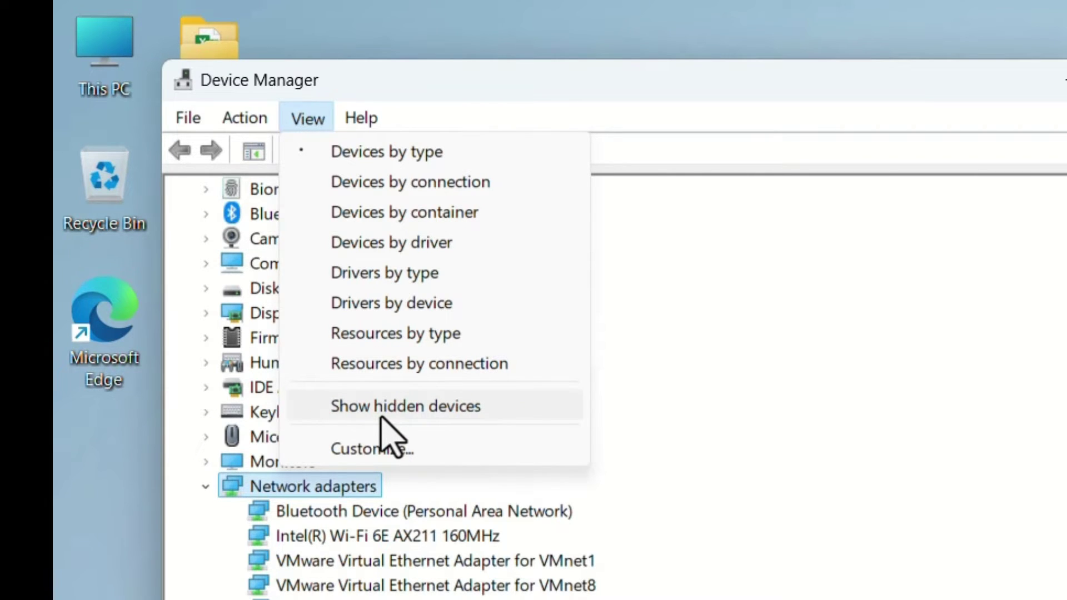
click(381, 418)
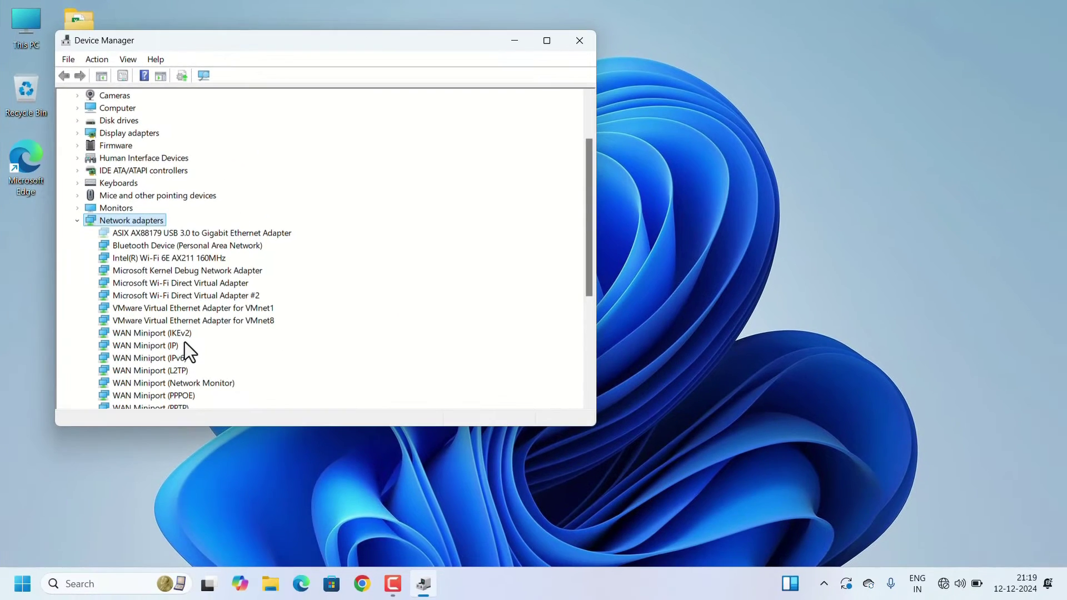
click(186, 308)
click(134, 258)
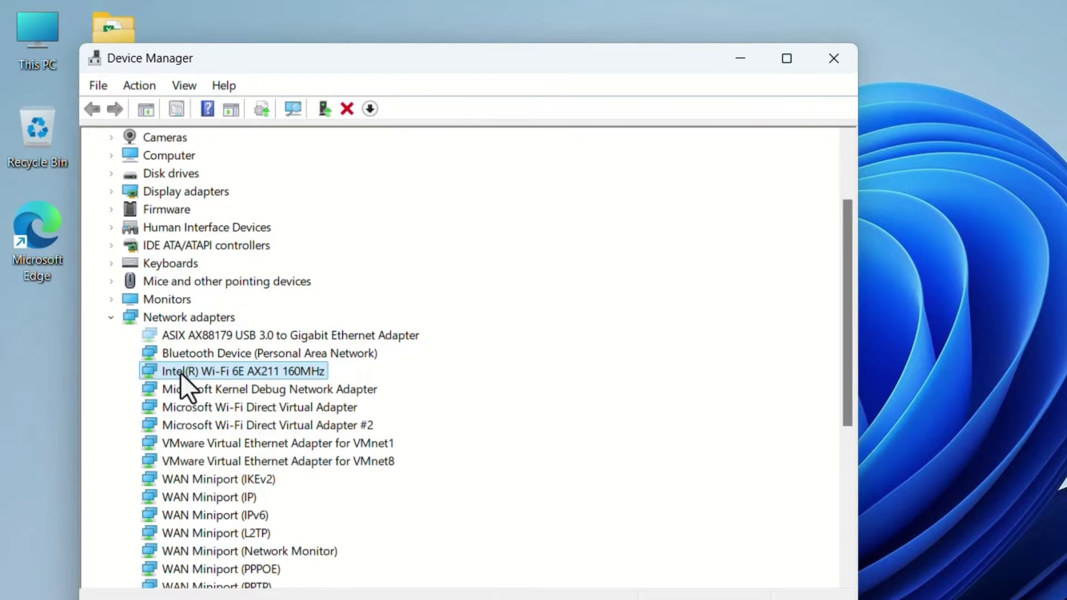
- Search automatically for an Intel Wi-Fi 6E AX211 driver update; the best driver is already installed
right_click(180, 372)
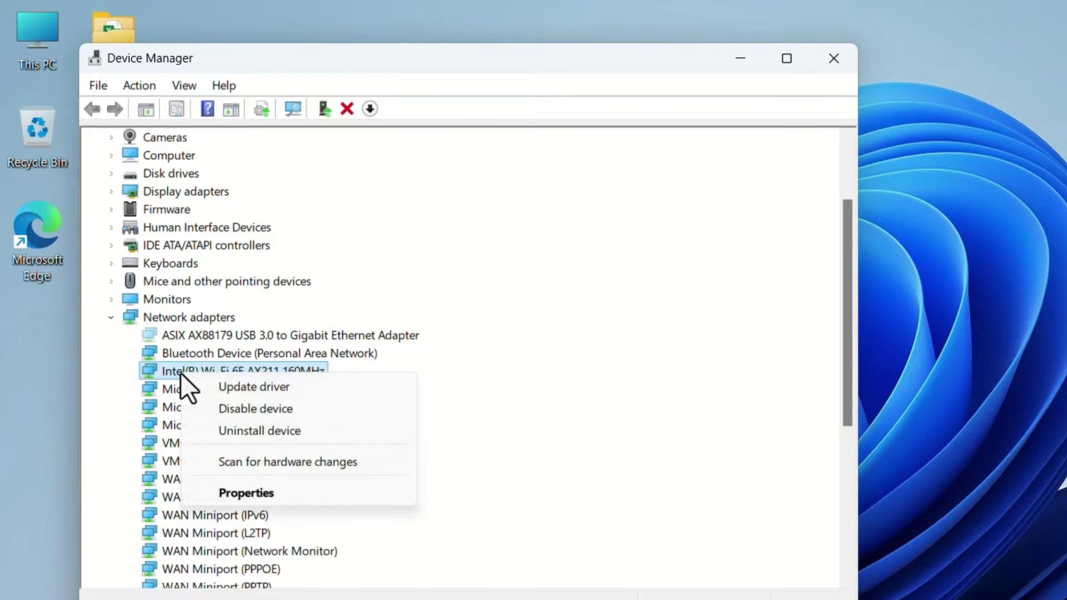
click(222, 392)
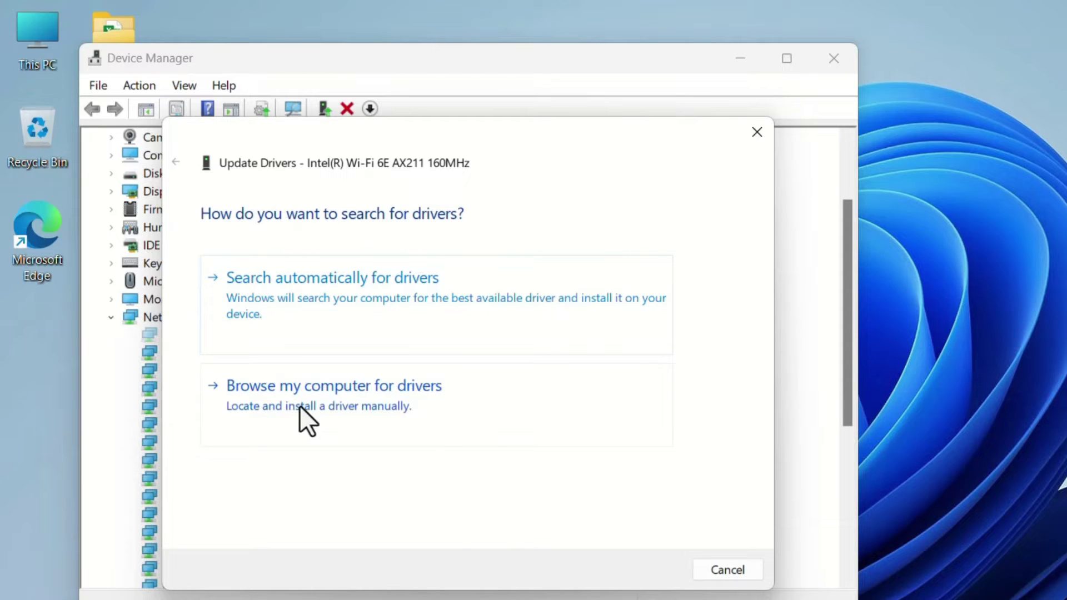
click(292, 301)
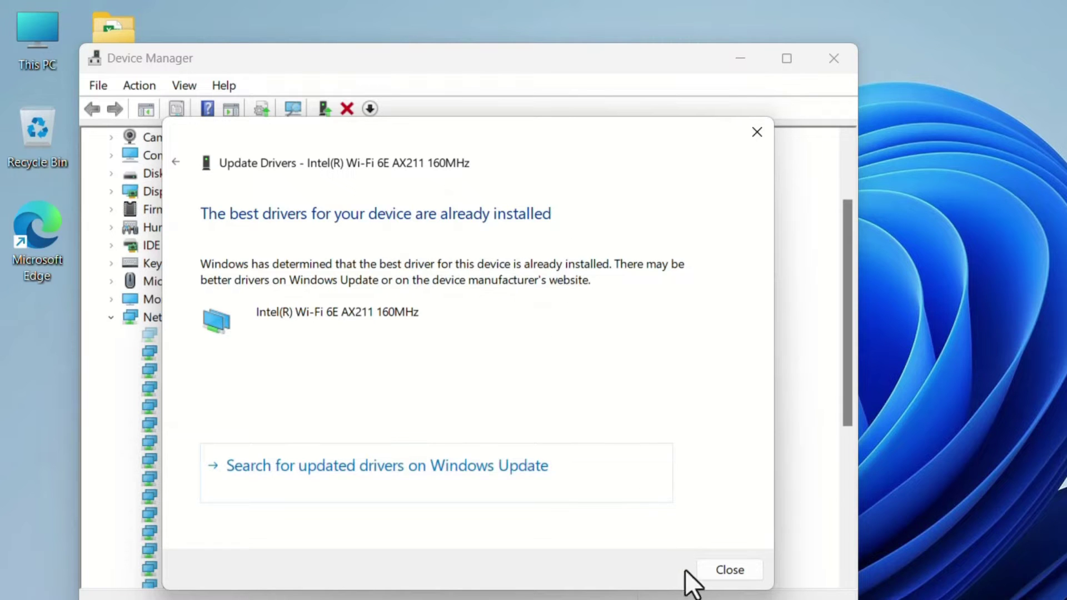
click(710, 576)
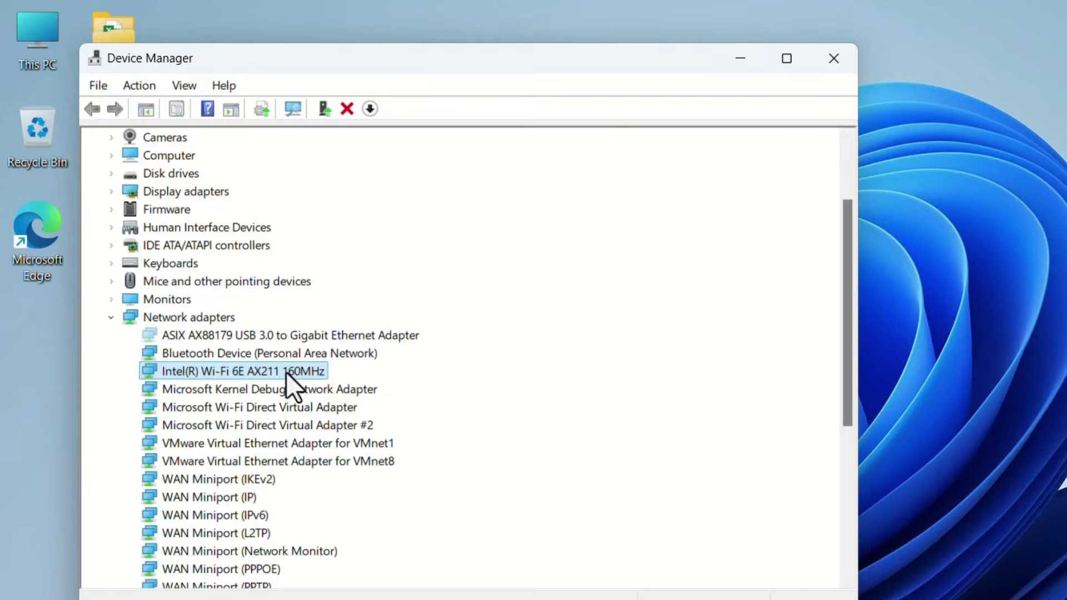
- View the Wi-Fi adapter's driver details (Intel, 23.40.0.4, 10-03-2024), then close Device Manager
right_click(172, 370)
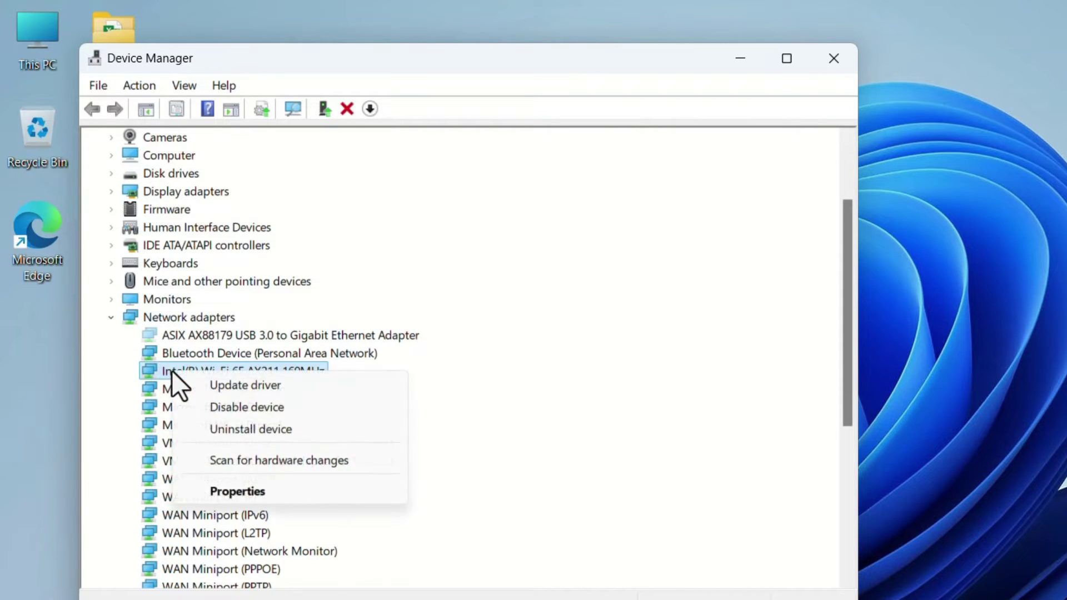
click(252, 485)
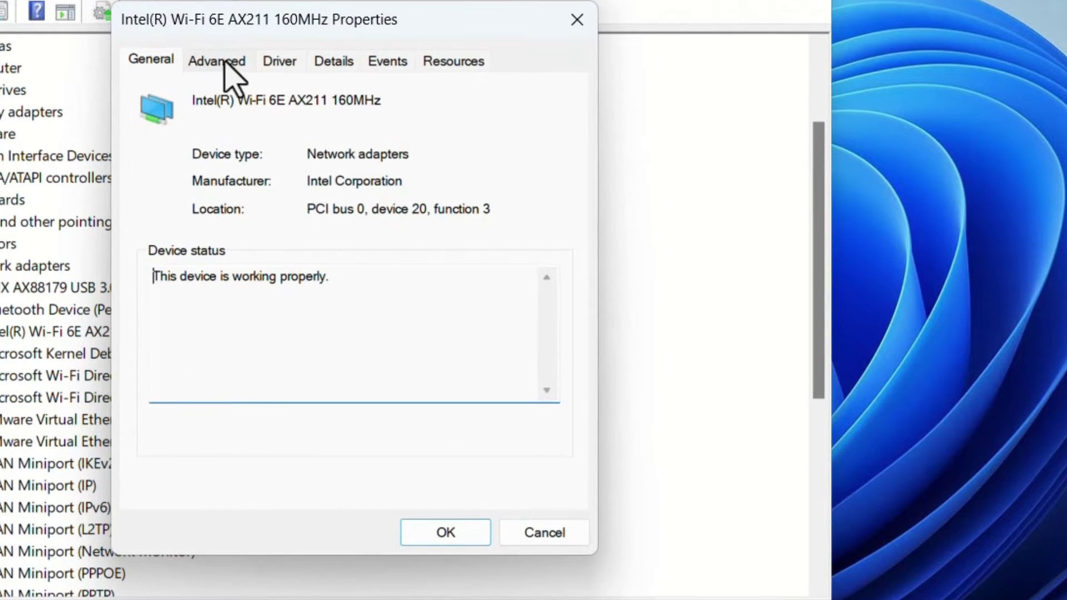
click(271, 68)
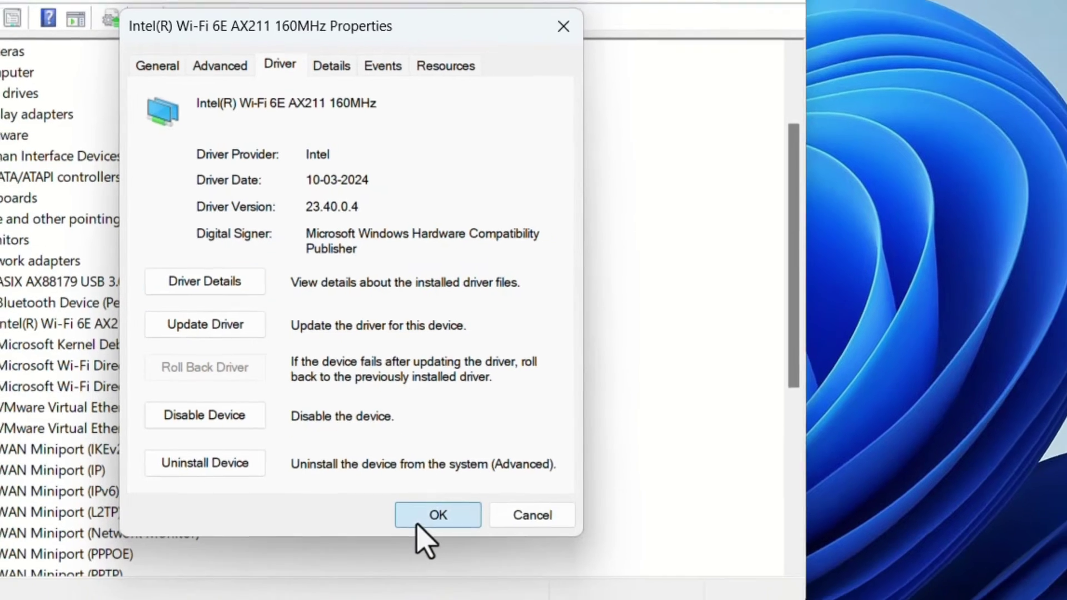
click(431, 536)
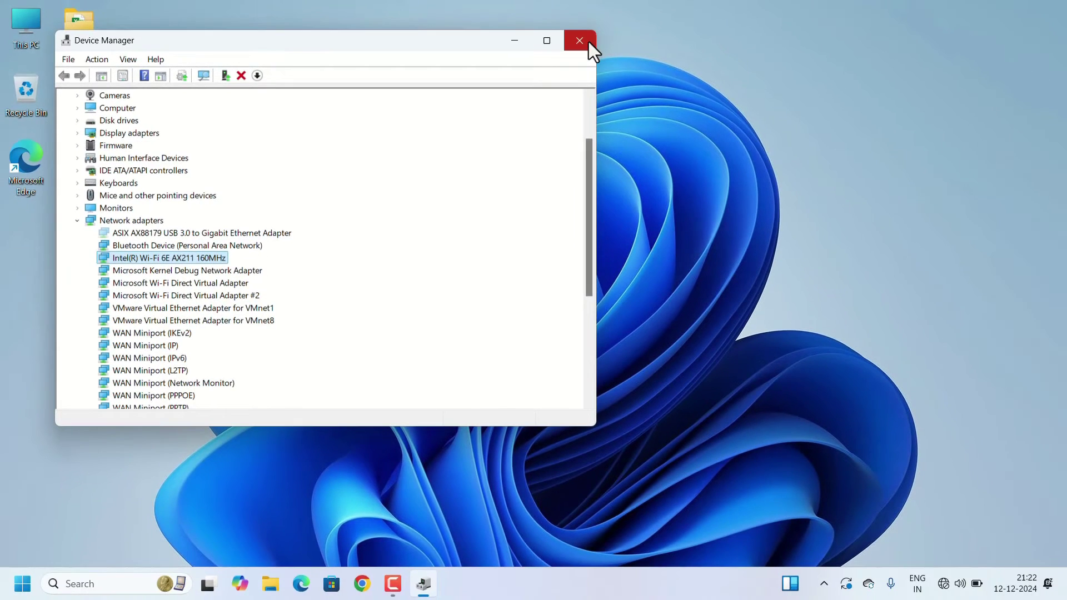
click(580, 41)
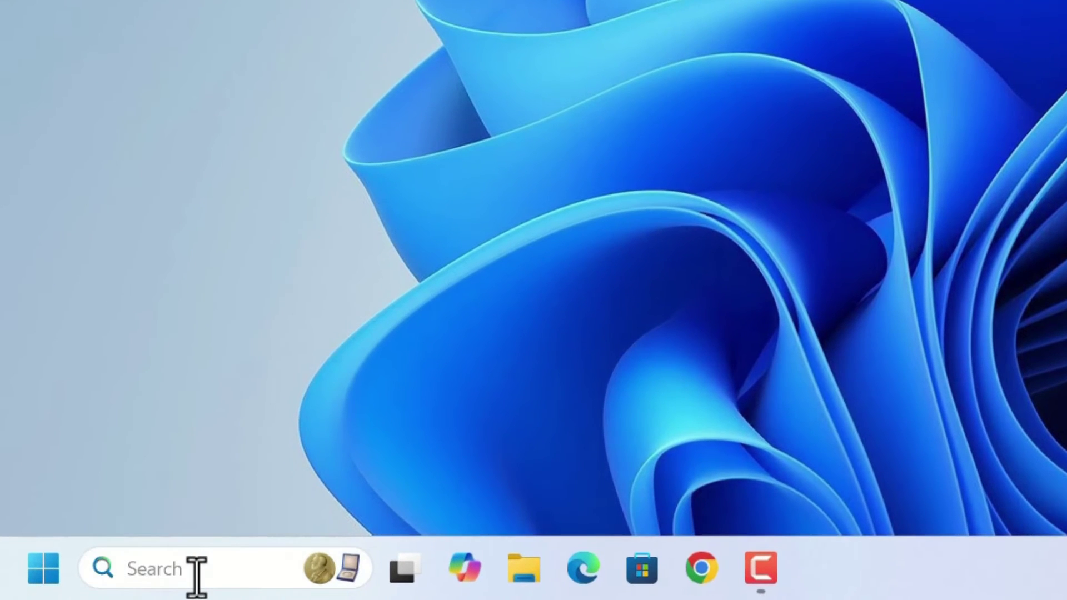
- Launch Command Prompt as administrator at the C:\Windows\System32 prompt
click(196, 578)
text(command)
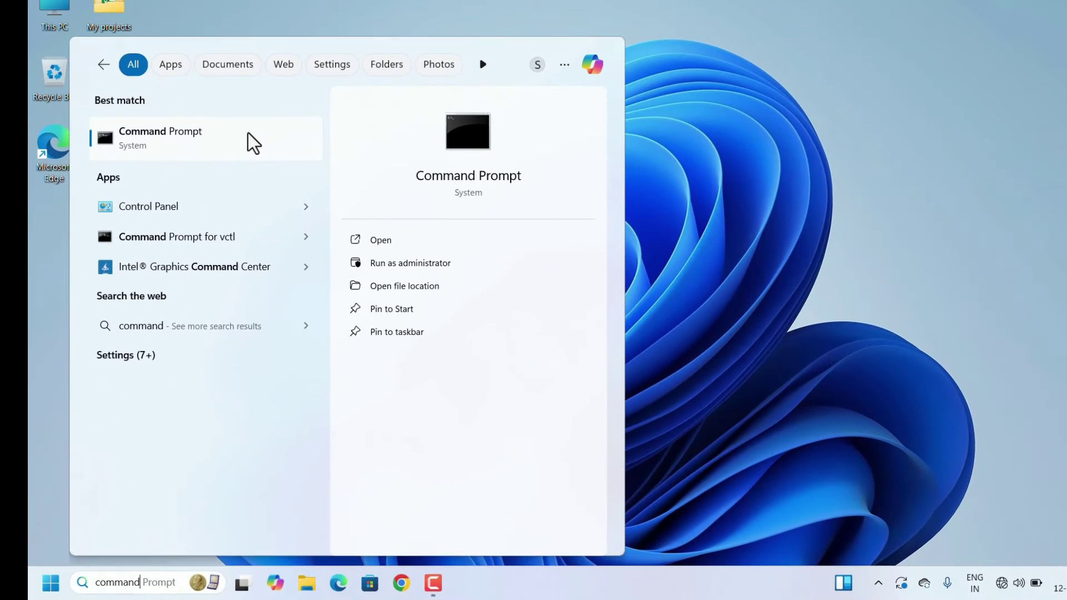
right_click(248, 133)
click(280, 151)
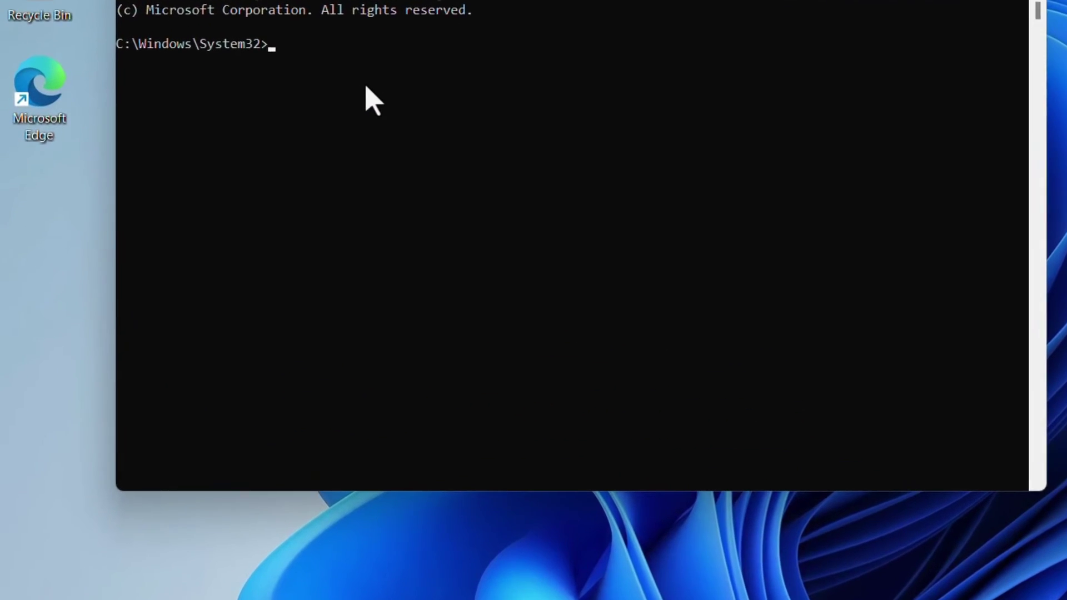
- Run 'netsh winsock reset' in the administrator Command Prompt
text(ne)
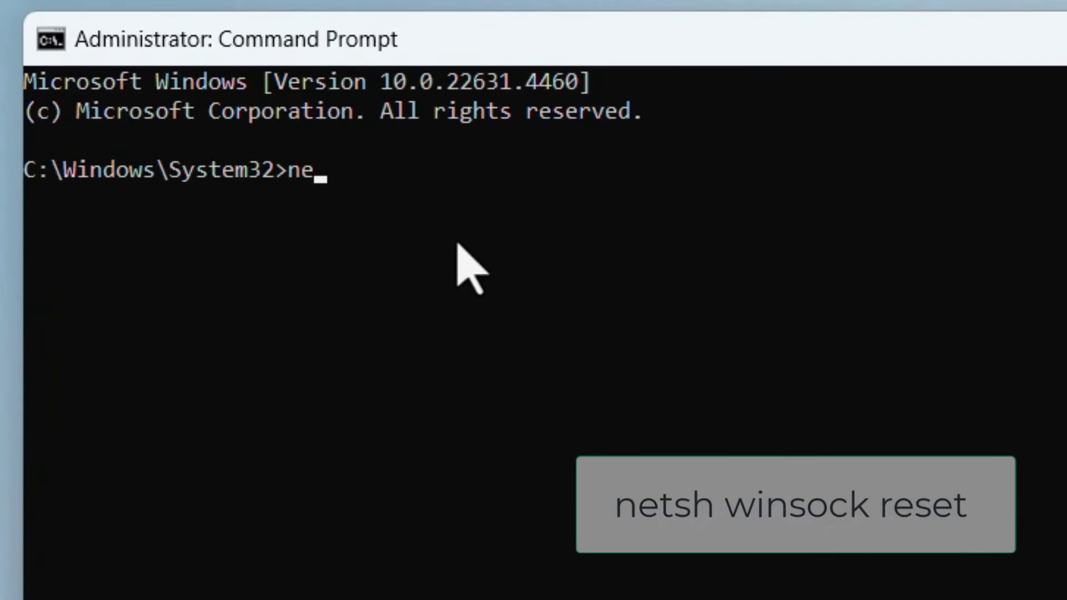
text(tsh )
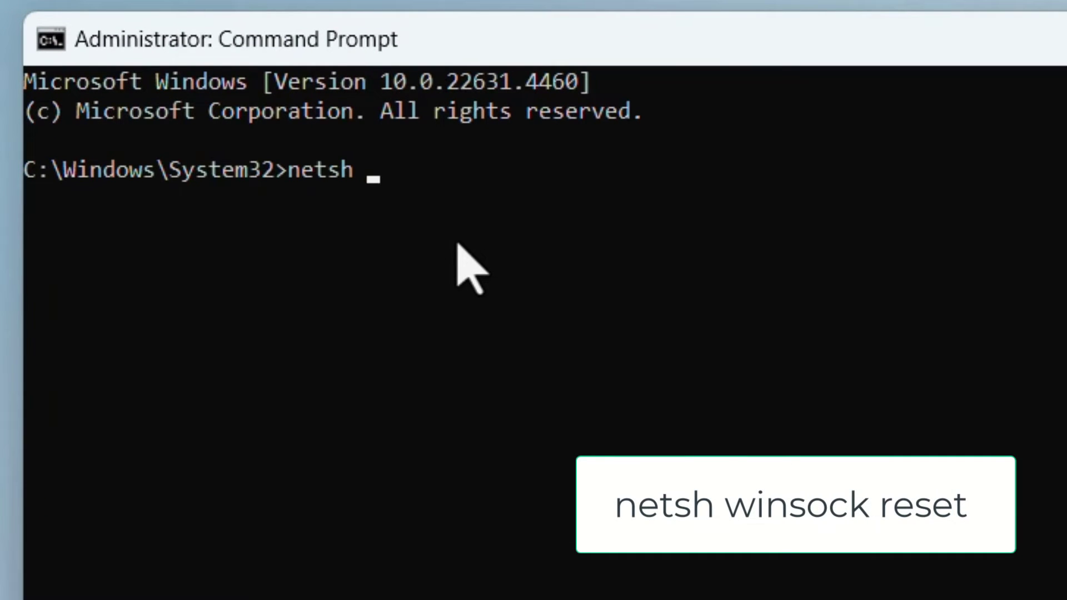
text(winsock)
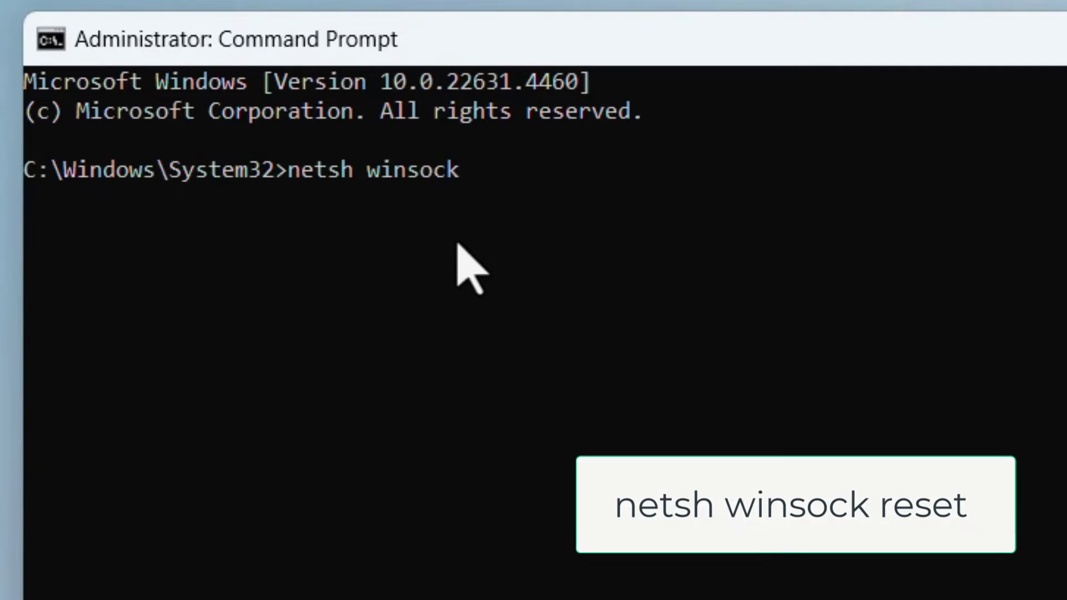
text( reset)
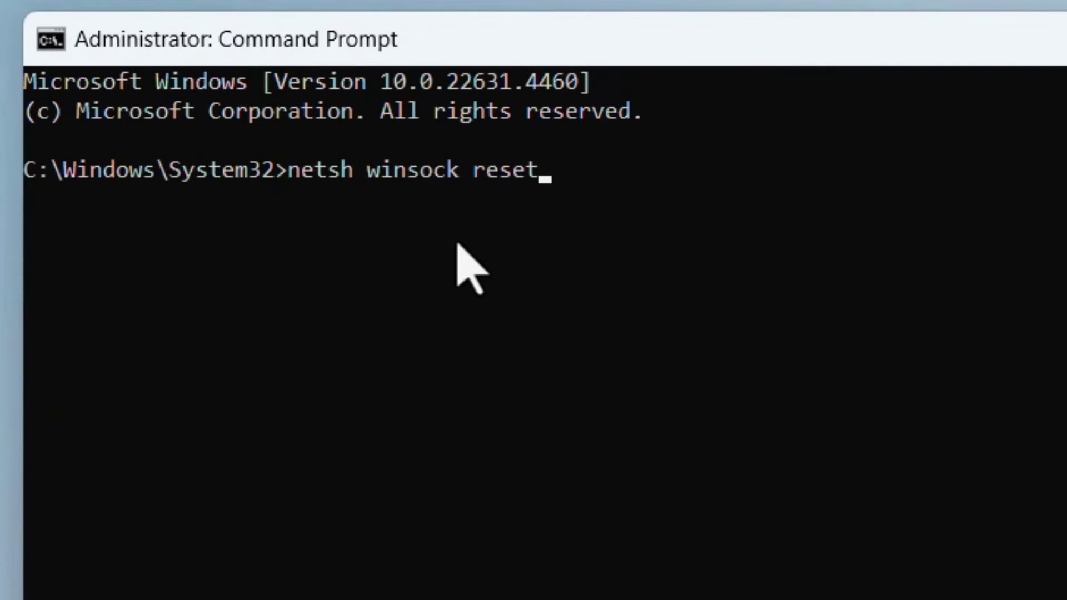
key(Return)
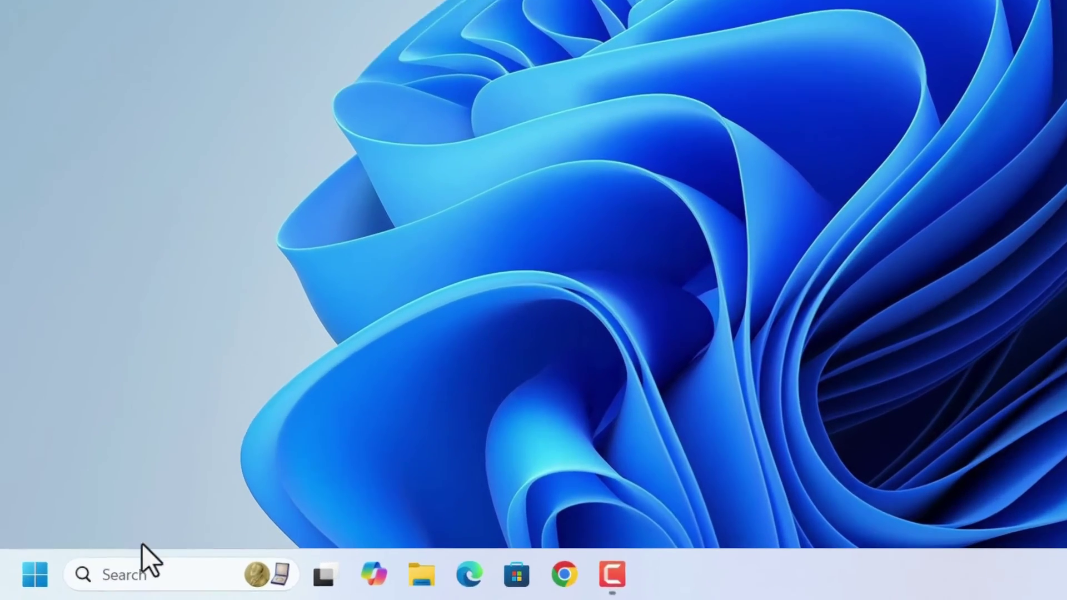
- Open the Run dialog and launch services.msc
click(83, 584)
text(run)
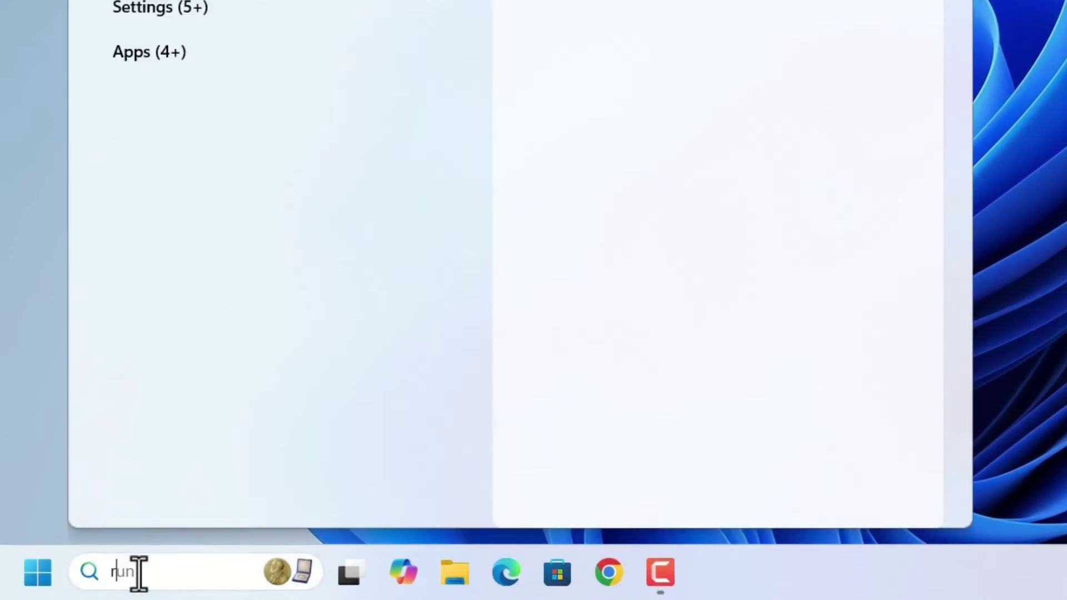
key(Return)
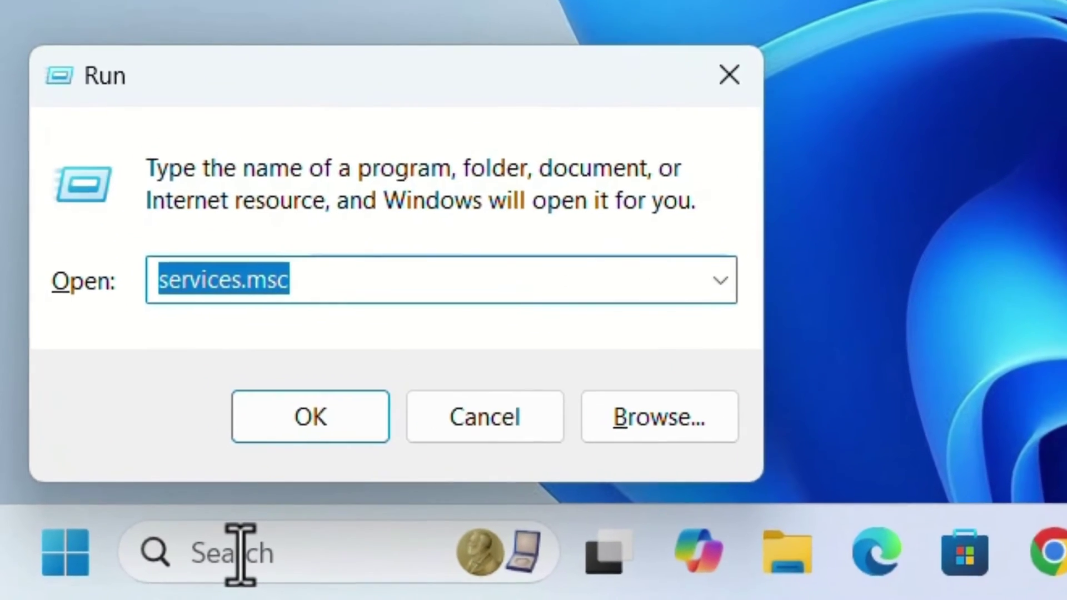
text(servic)
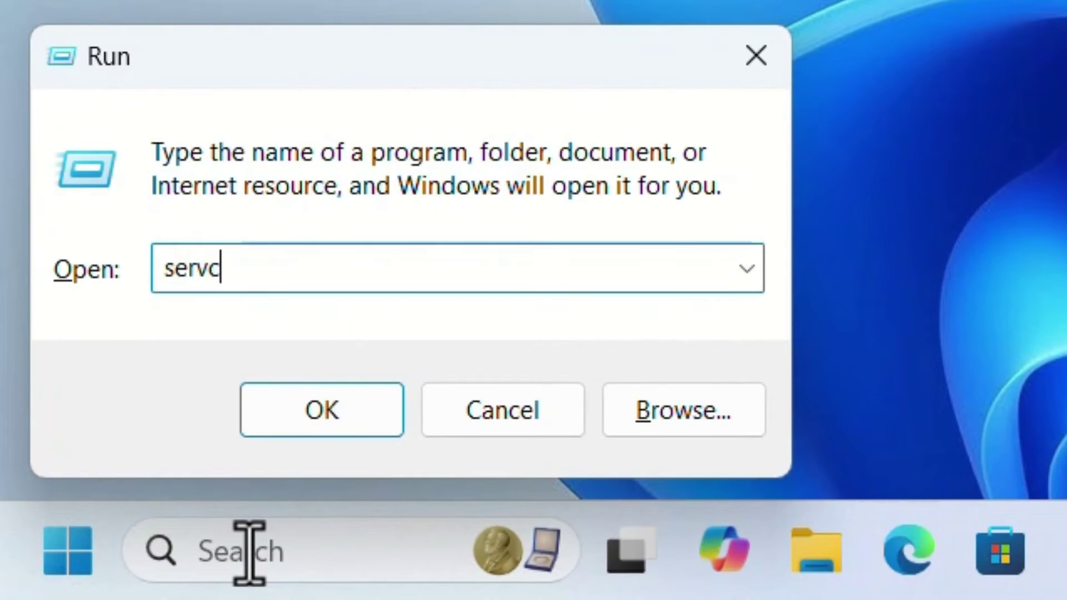
key(BackSpace)
text(ices.msc)
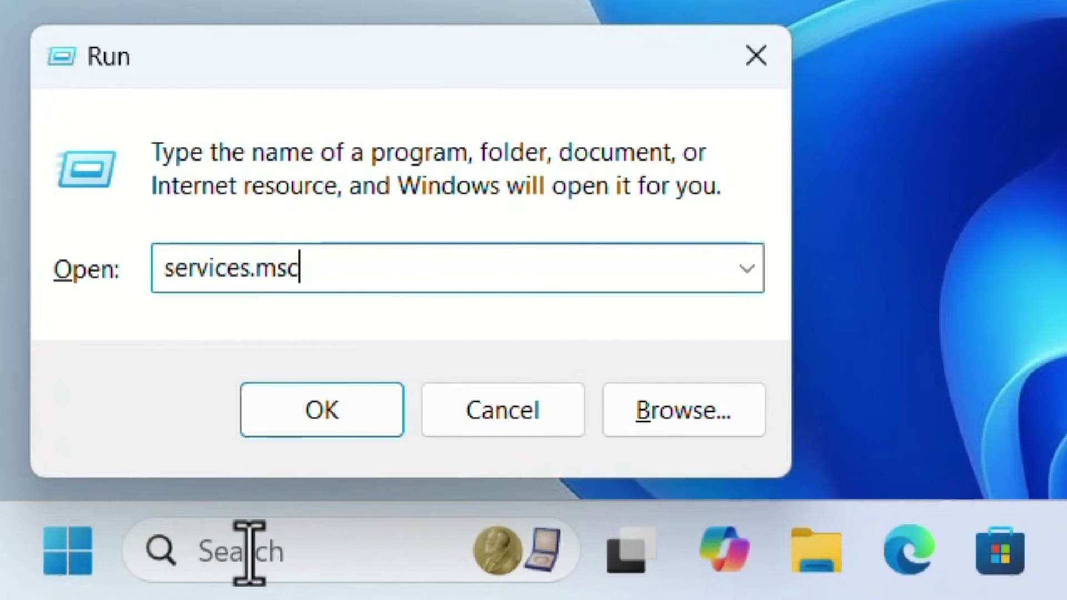
key(Return)
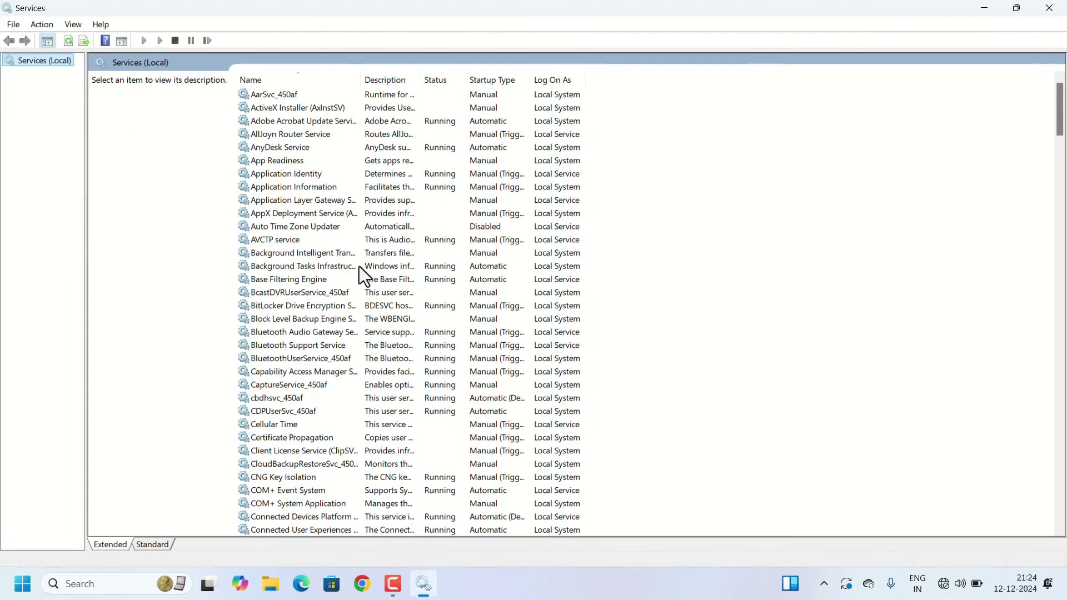
- Jump to the W services and open WLAN AutoConfig's properties (Automatic, Running)
key(w)
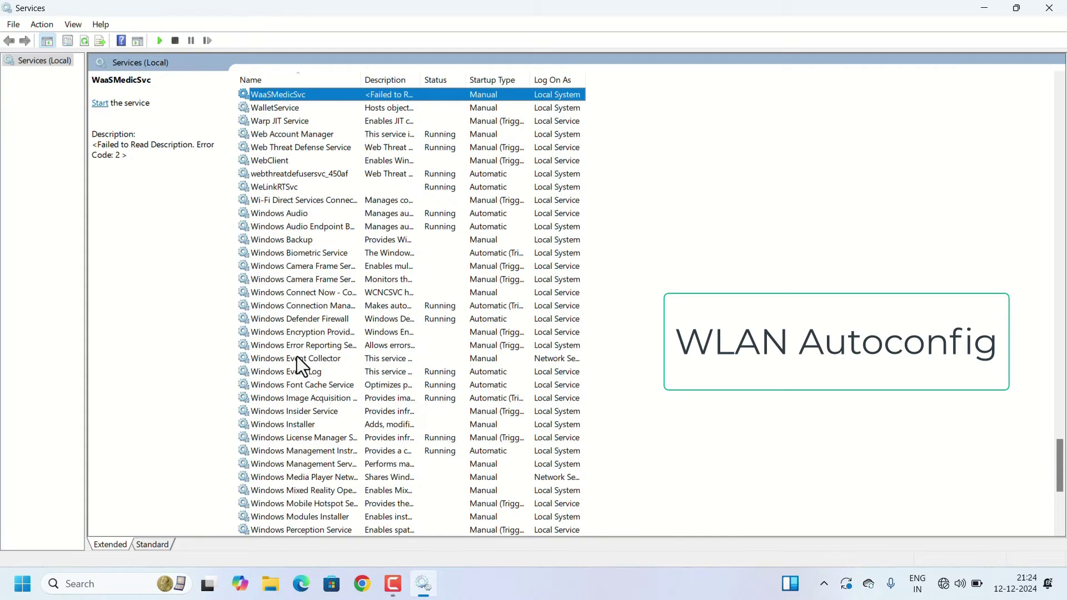
scroll(296, 358, down, 7)
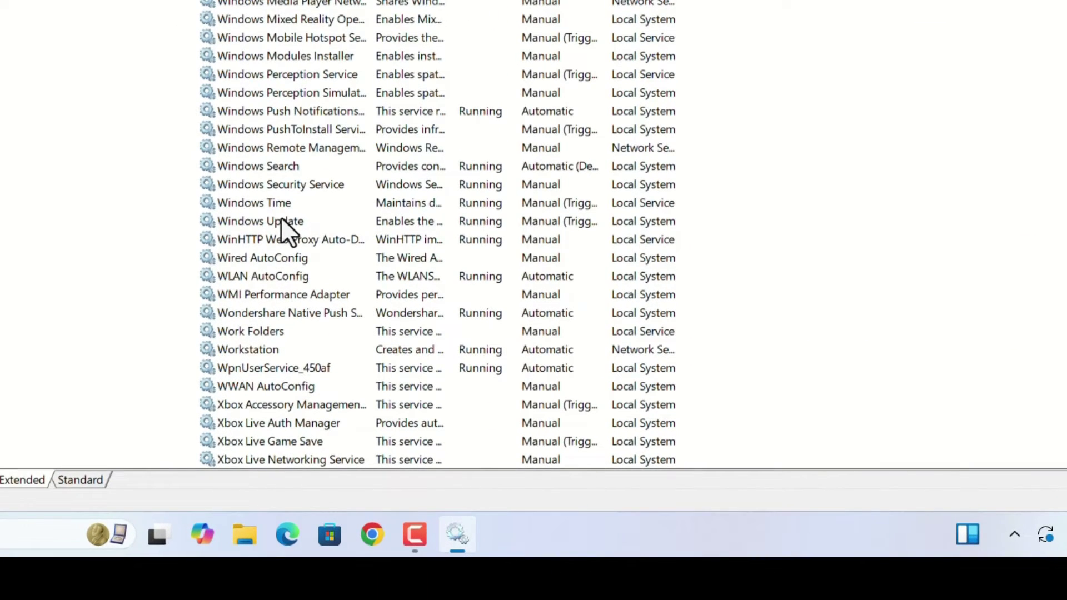
click(244, 276)
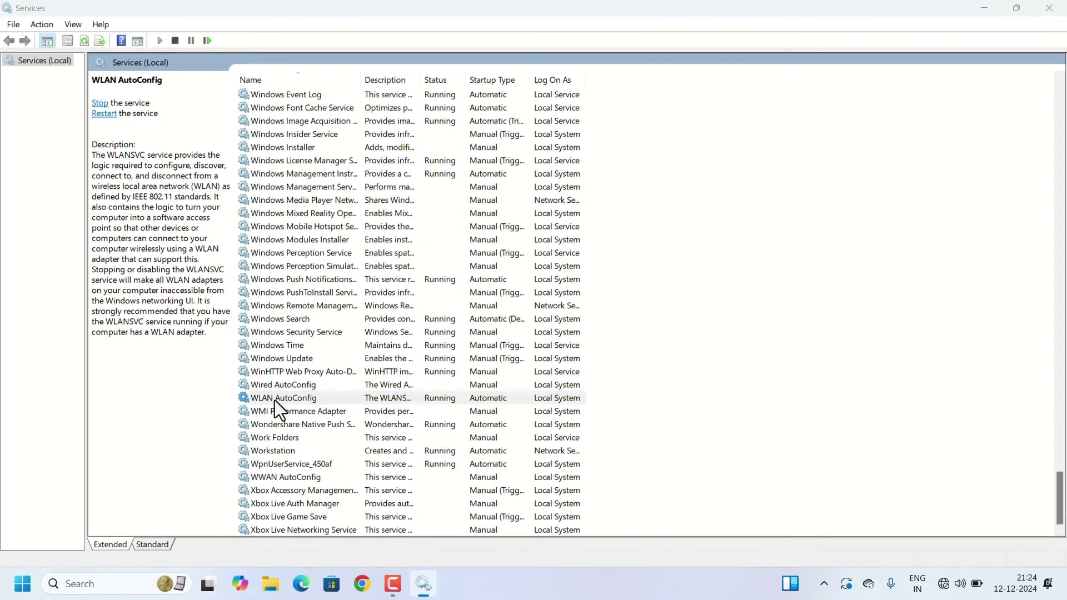
double_click(275, 400)
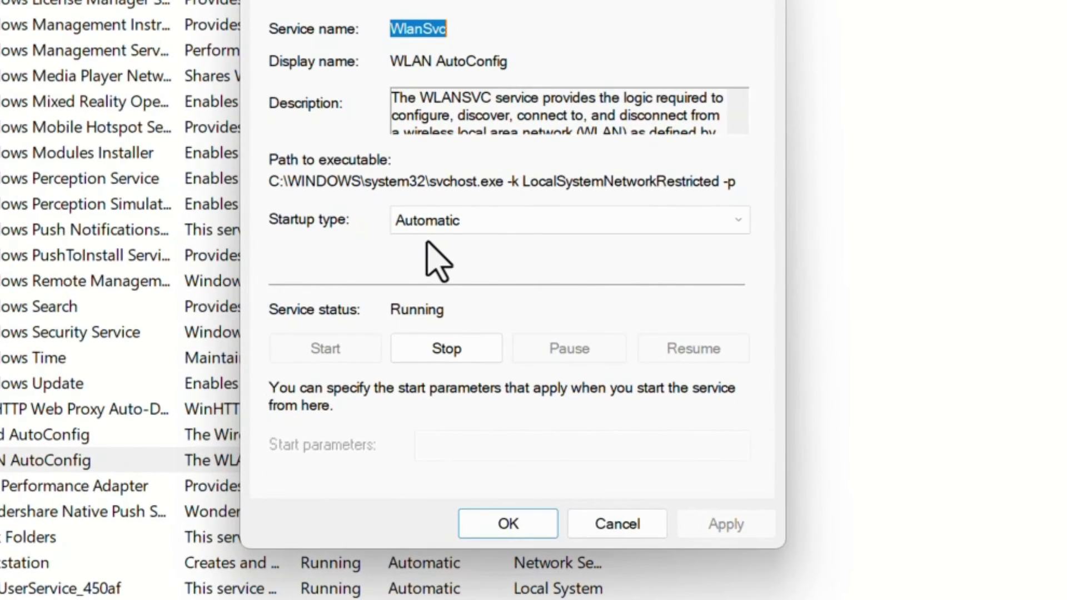
- Stop and restart WLAN AutoConfig with Automatic startup, apply, then close the Services console
click(436, 222)
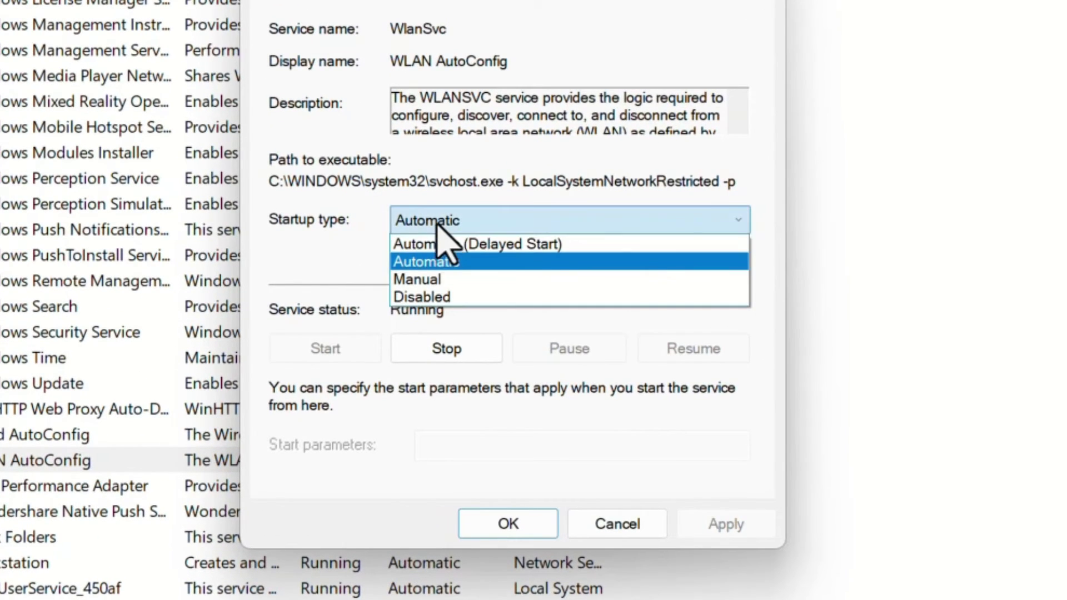
click(433, 264)
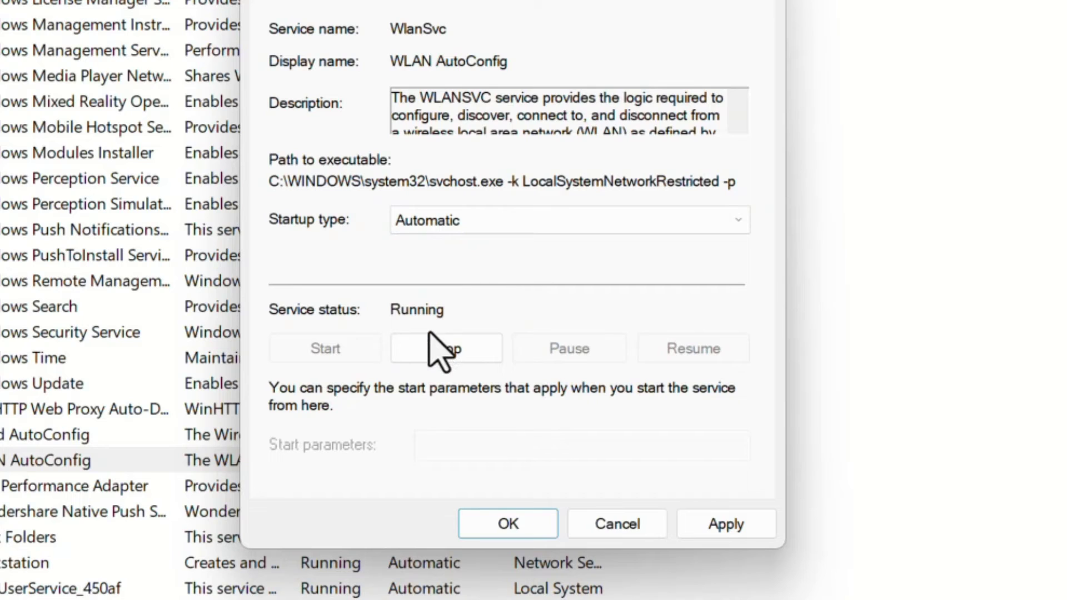
click(420, 355)
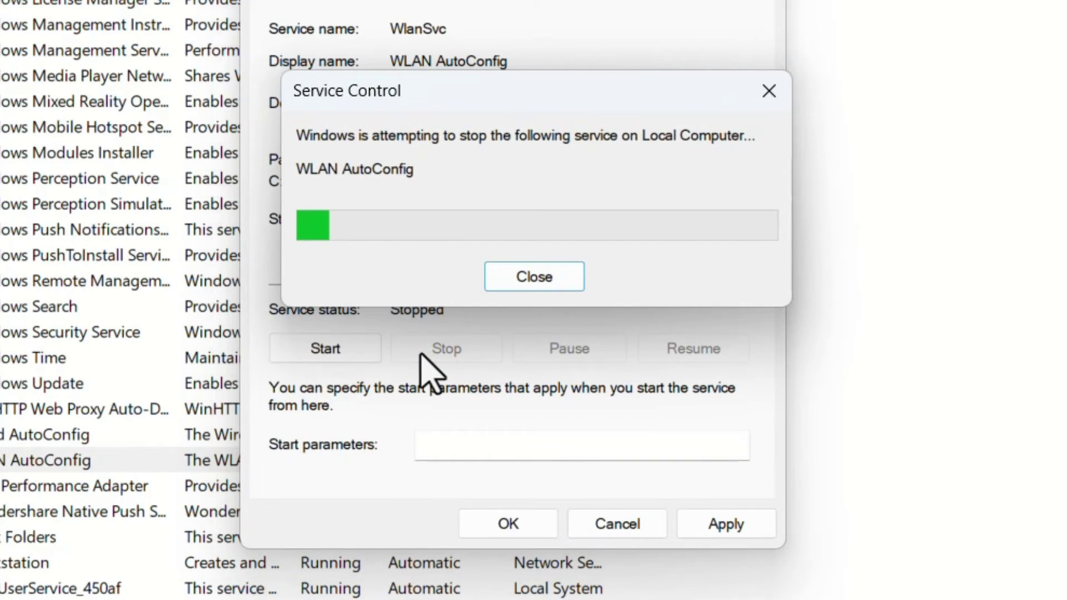
click(325, 348)
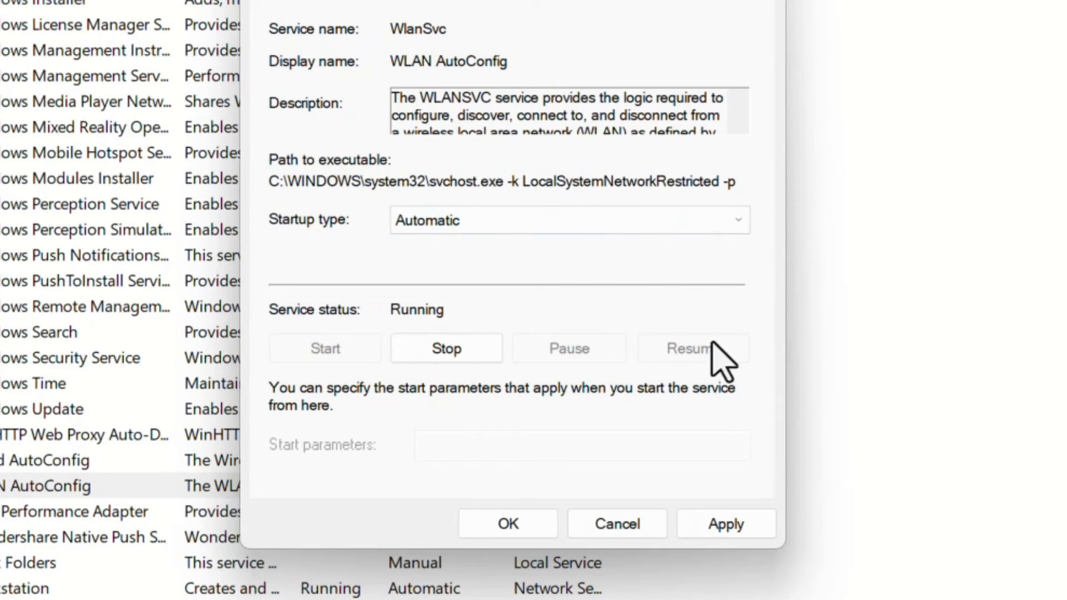
click(725, 524)
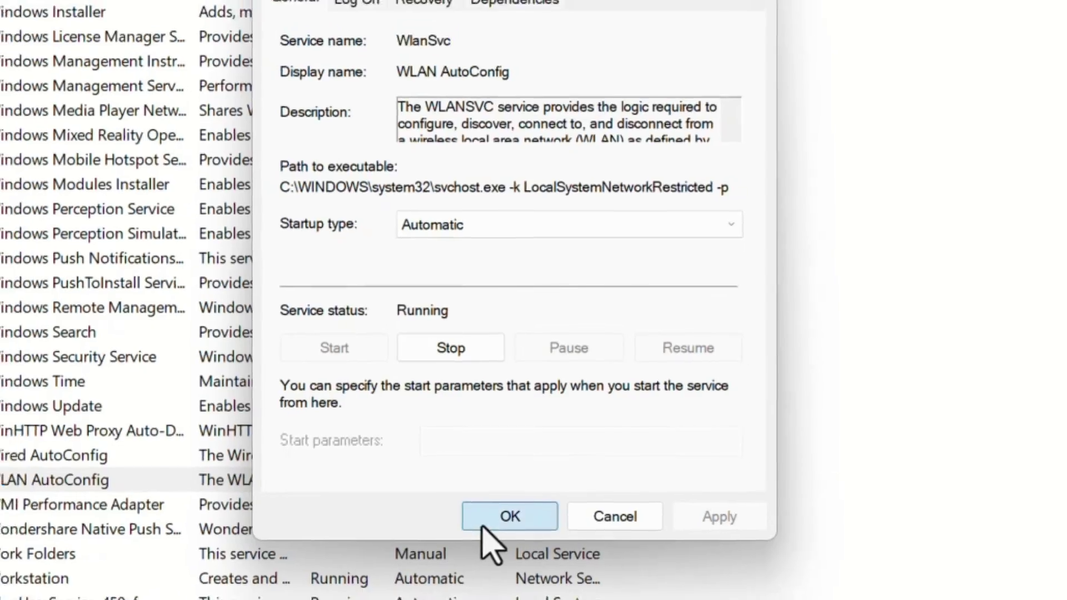
click(492, 529)
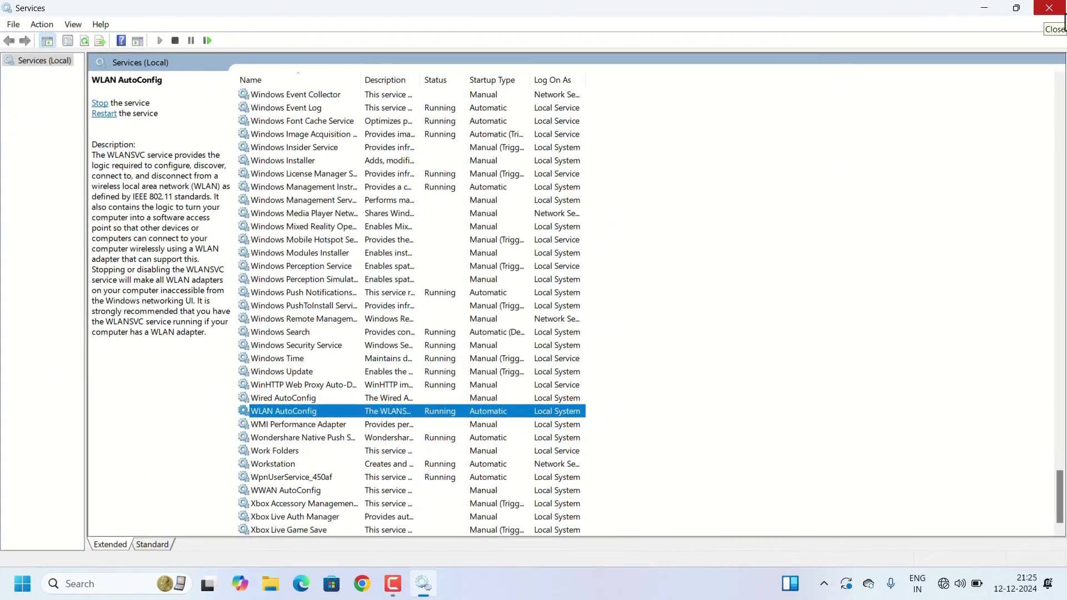
click(1050, 8)
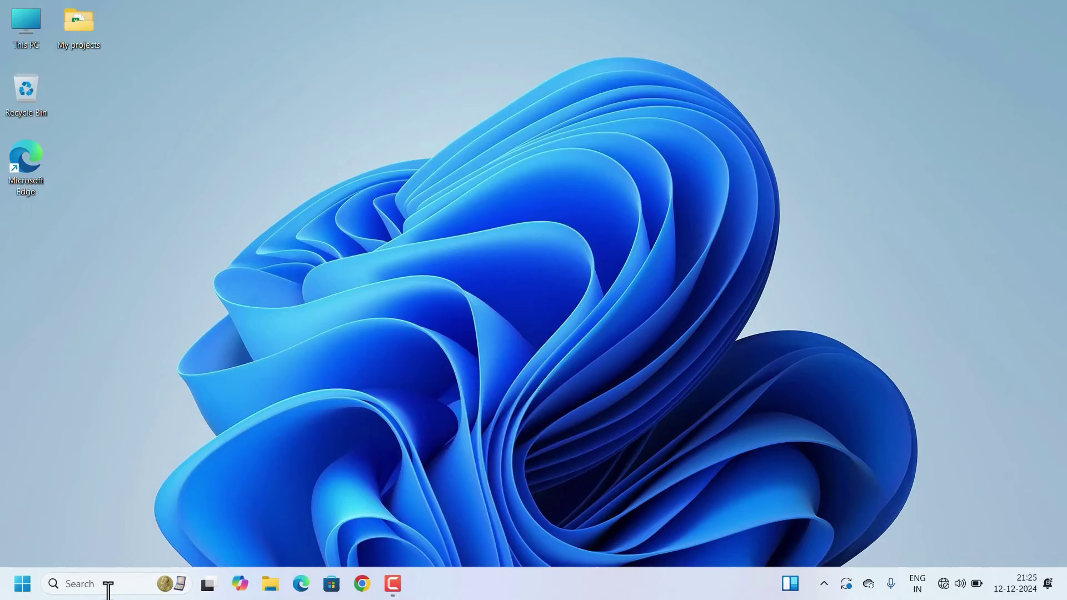
- Search the taskbar for 'reset this' to find the Reset this PC setting
click(107, 586)
text(reset this)
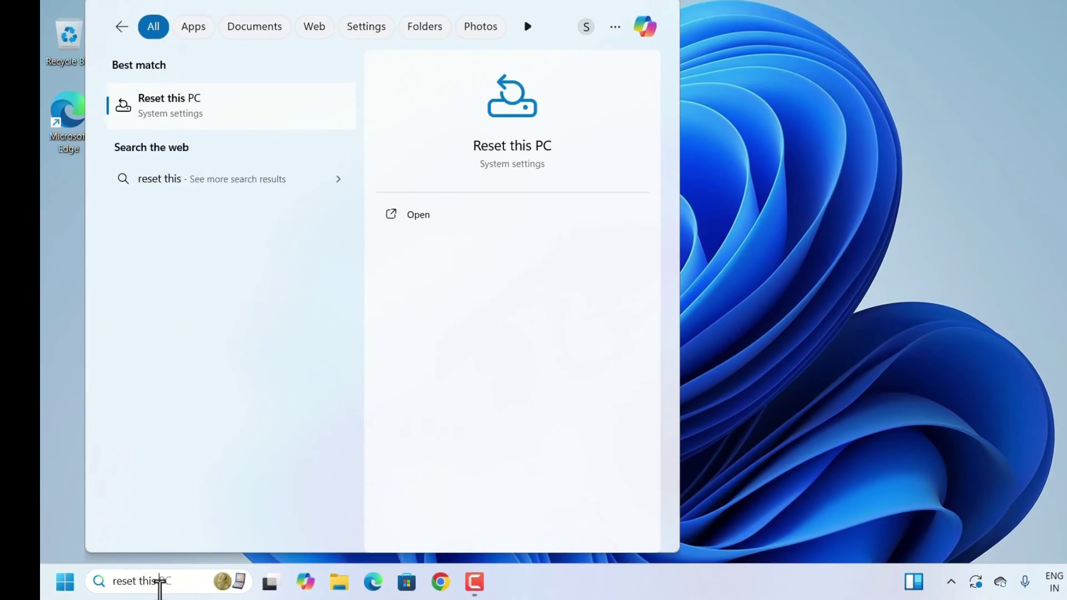
- Open the Recovery page's Reset this PC and start Reset PC to see the options
key(Return)
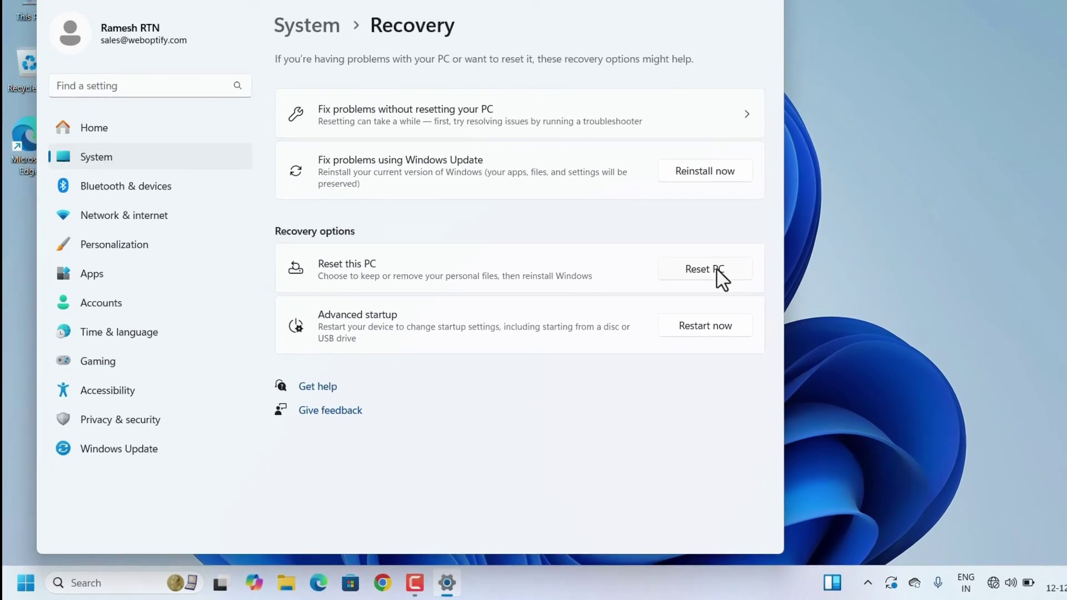
click(1015, 139)
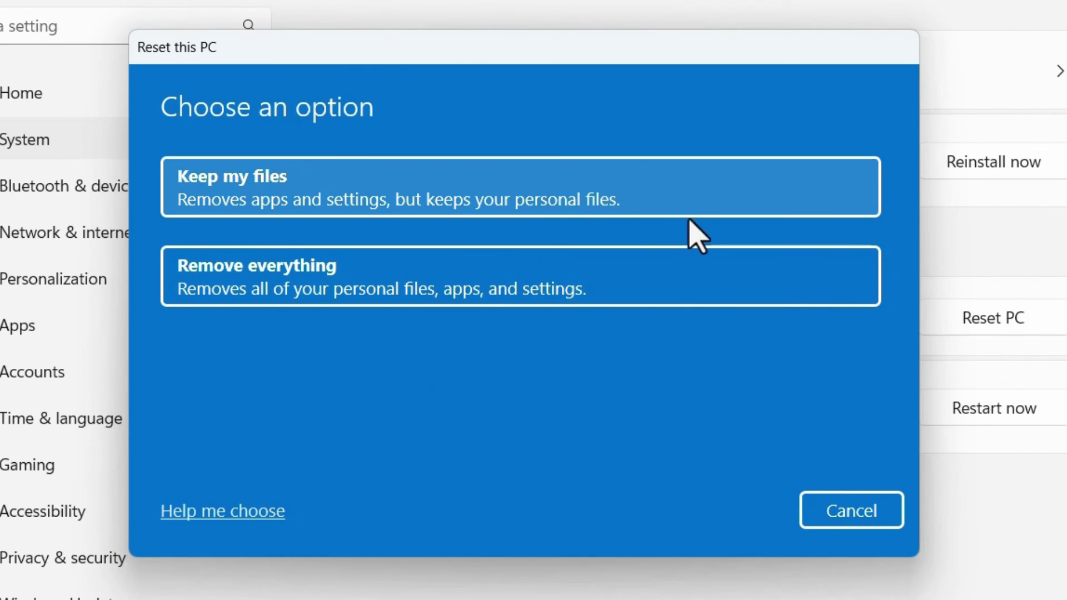
- Cancel the Reset this PC dialog without choosing Keep my files or Remove everything
click(866, 520)
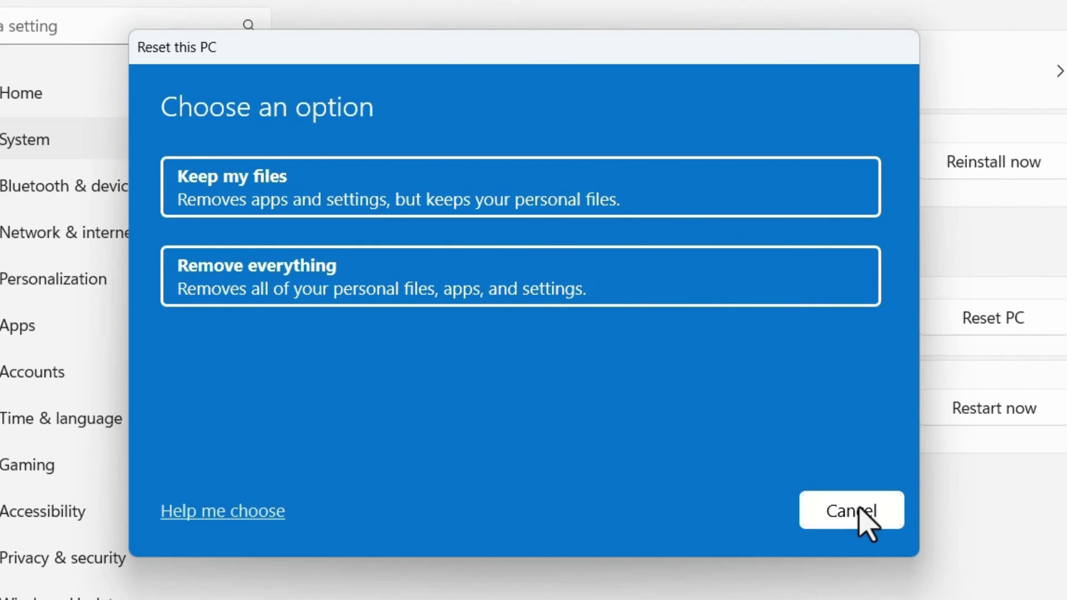